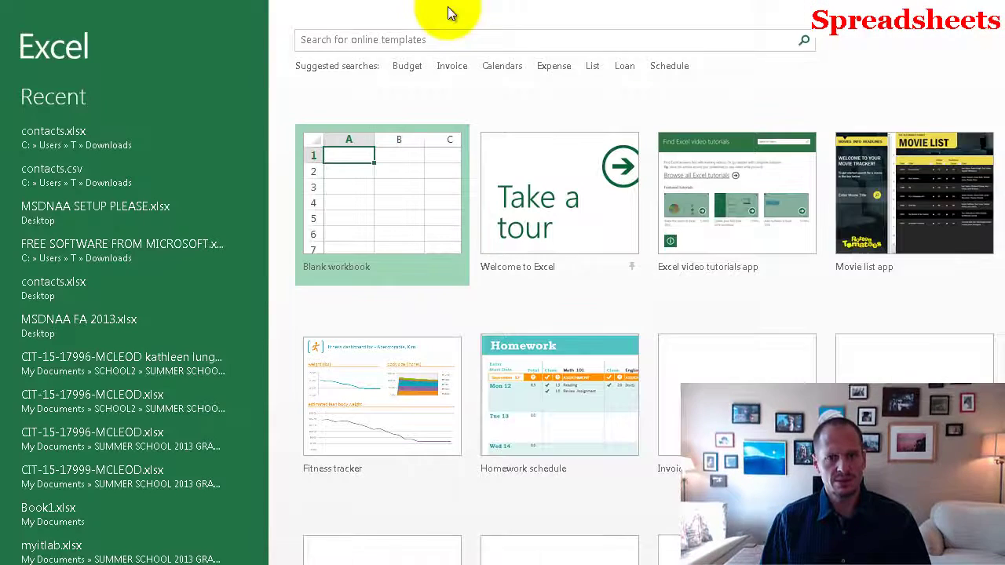
# Create Book1 from the Blank workbook template on the start screen
pyautogui.click(389, 235)
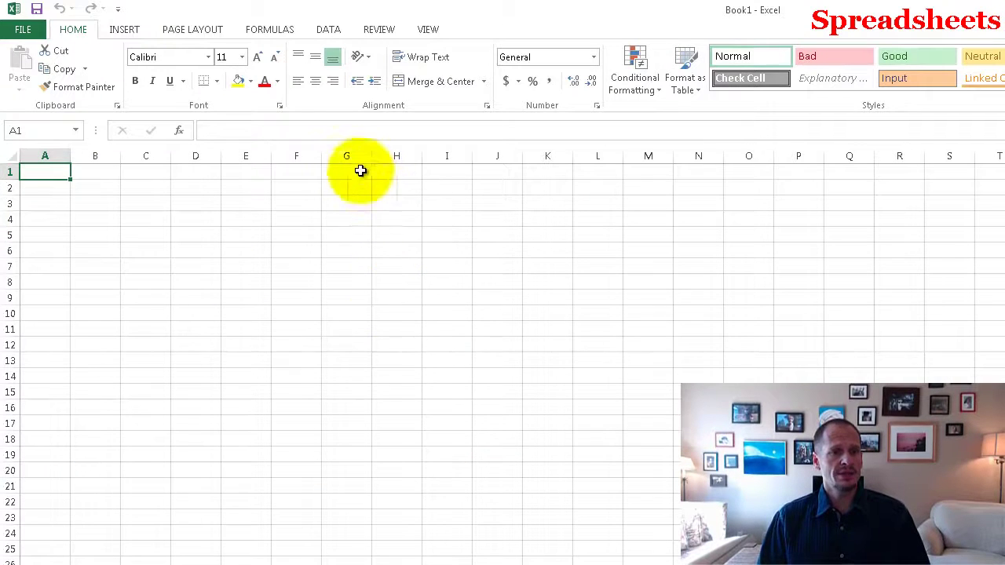
pyautogui.click(352, 156)
pyautogui.click(388, 156)
pyautogui.click(460, 156)
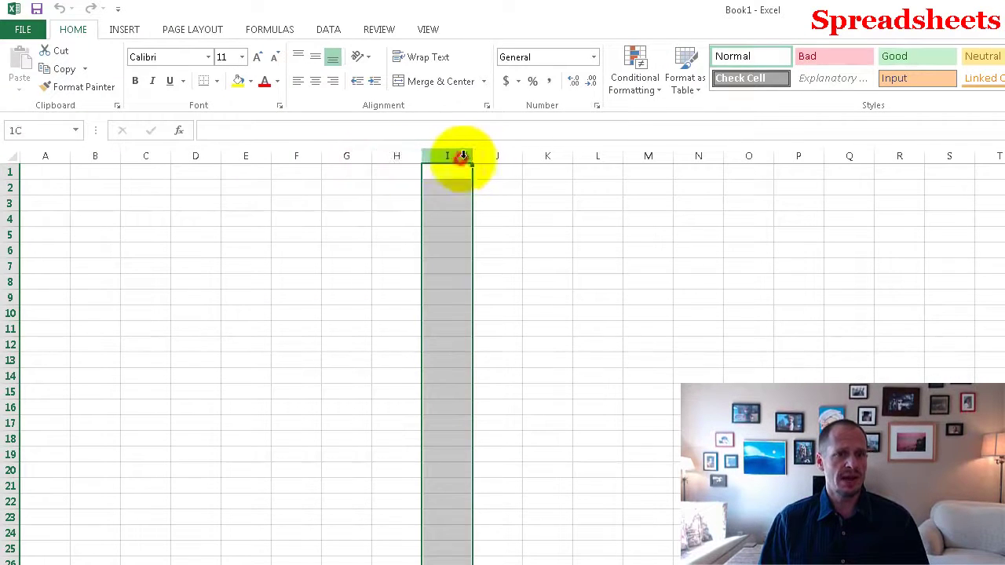
pyautogui.click(498, 156)
pyautogui.click(554, 156)
pyautogui.click(598, 156)
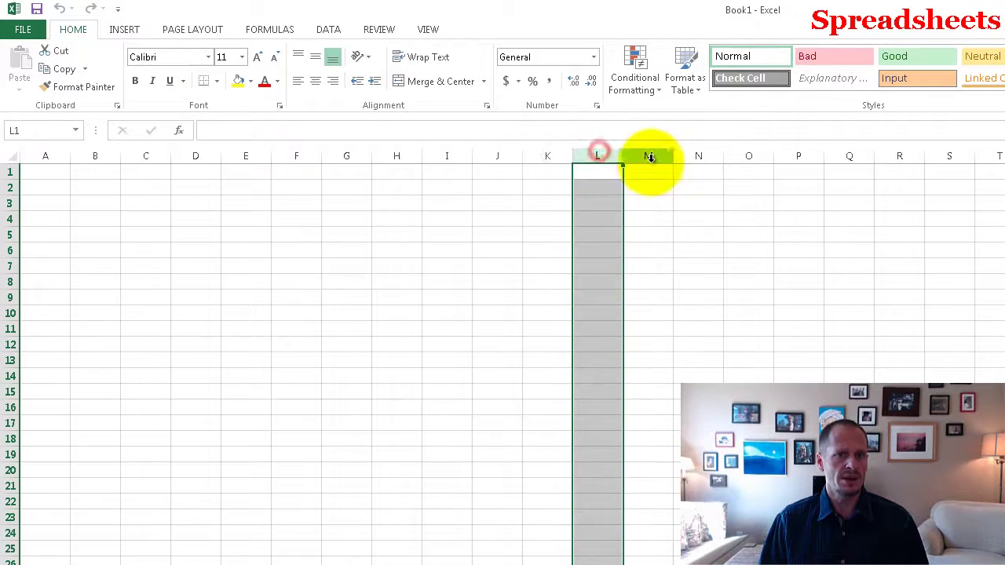
pyautogui.click(650, 157)
pyautogui.click(697, 156)
pyautogui.click(742, 156)
pyautogui.click(793, 157)
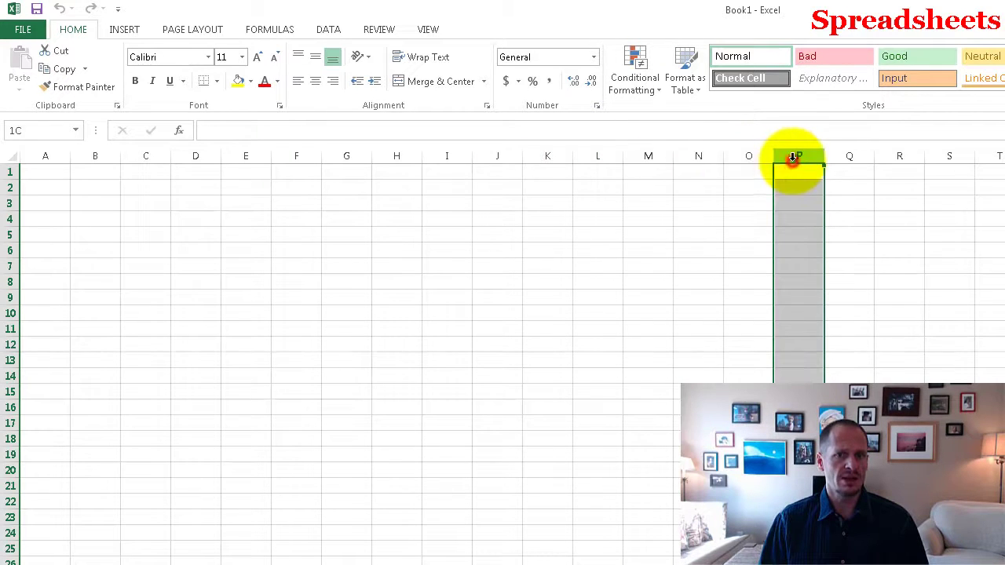
pyautogui.click(752, 157)
pyautogui.click(700, 157)
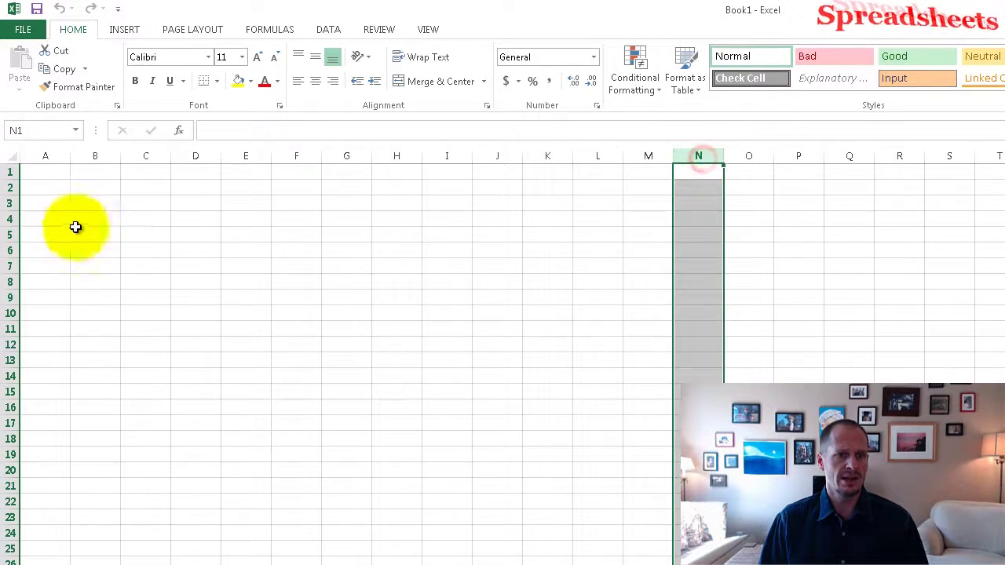
pyautogui.click(12, 220)
pyautogui.click(13, 234)
pyautogui.click(10, 249)
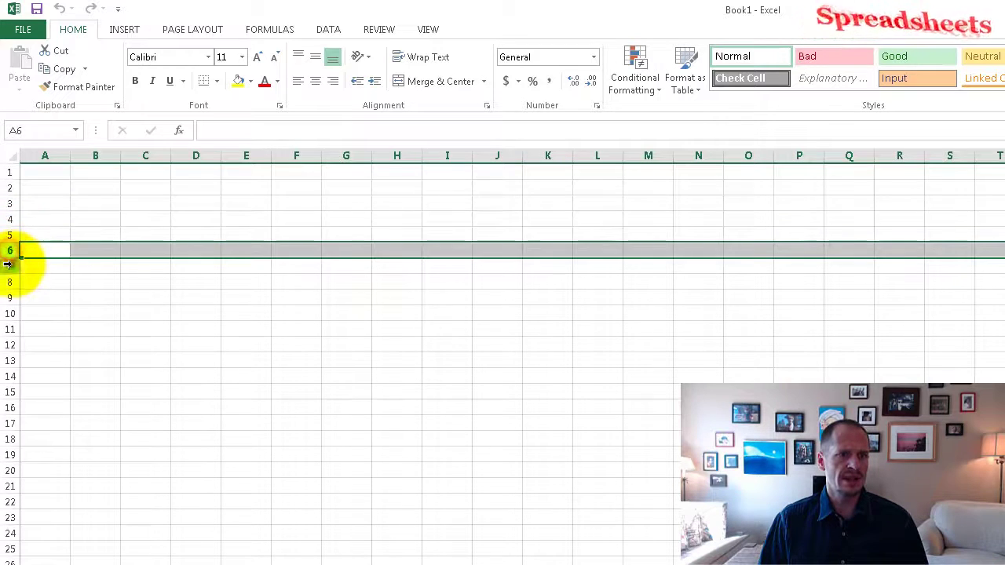
pyautogui.click(10, 266)
pyautogui.click(9, 281)
pyautogui.click(10, 296)
pyautogui.click(10, 314)
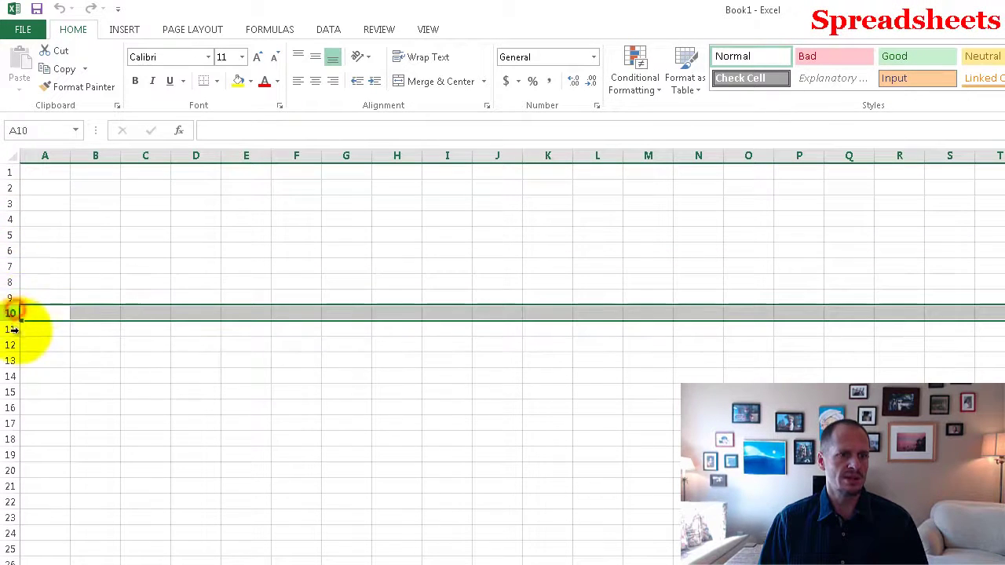
pyautogui.click(14, 330)
pyautogui.click(18, 314)
pyautogui.click(147, 157)
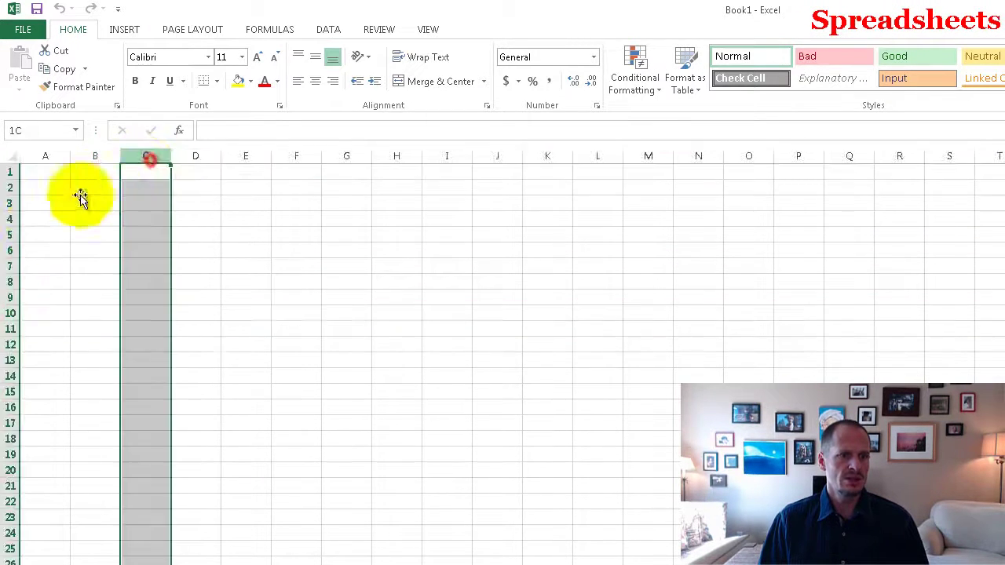
pyautogui.click(13, 234)
pyautogui.click(246, 157)
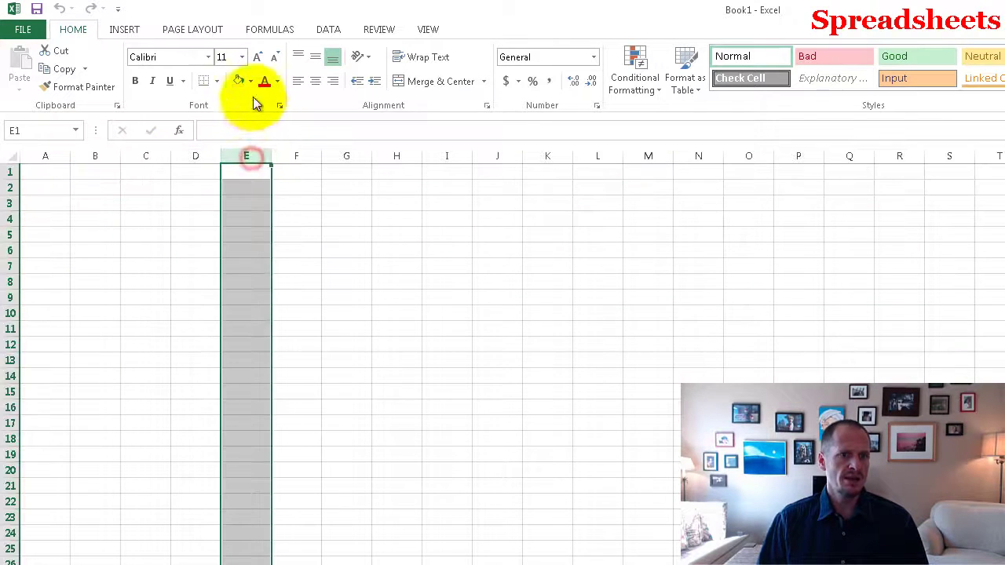
pyautogui.click(240, 80)
pyautogui.click(10, 218)
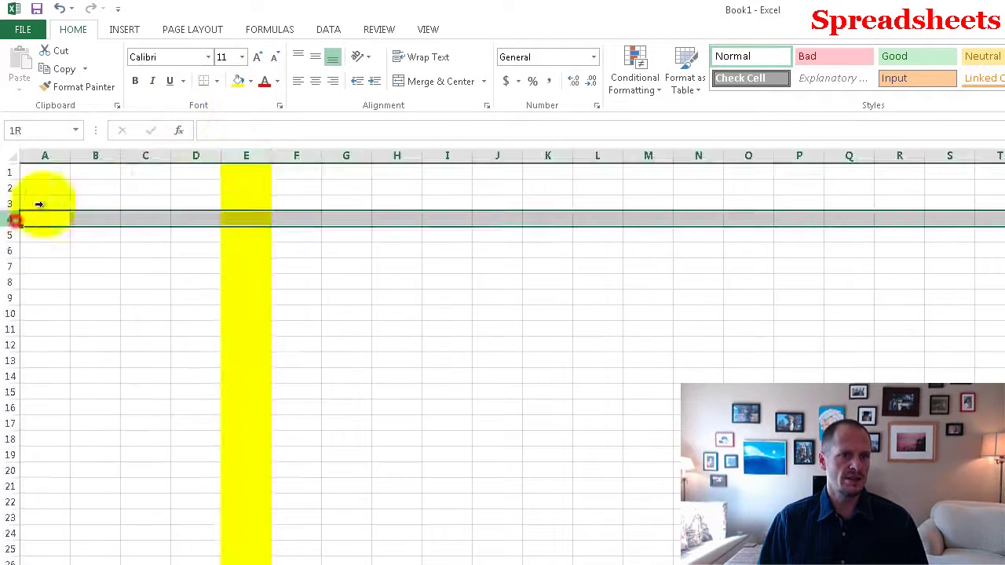
pyautogui.click(239, 81)
pyautogui.click(243, 224)
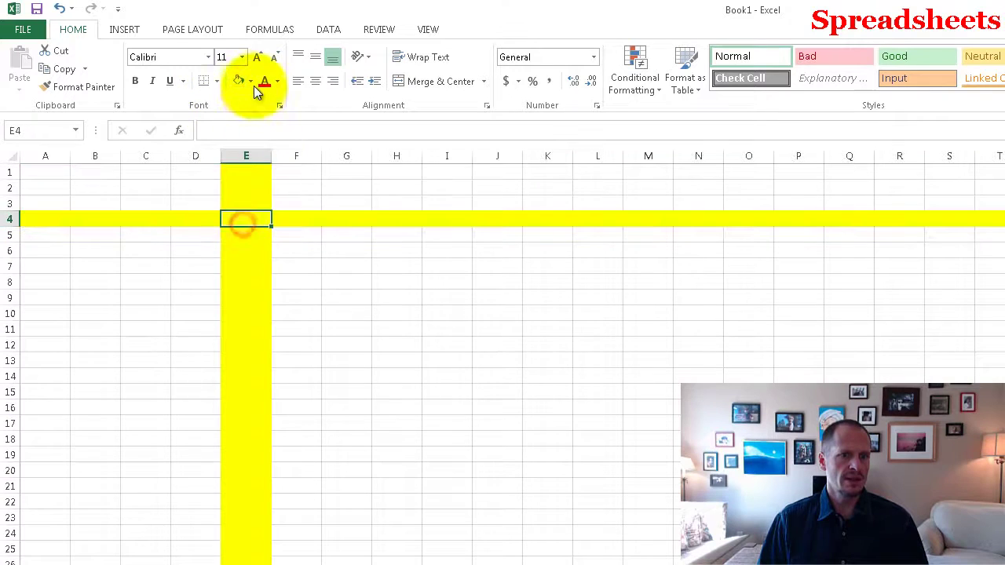
pyautogui.click(250, 81)
pyautogui.click(289, 119)
pyautogui.click(346, 299)
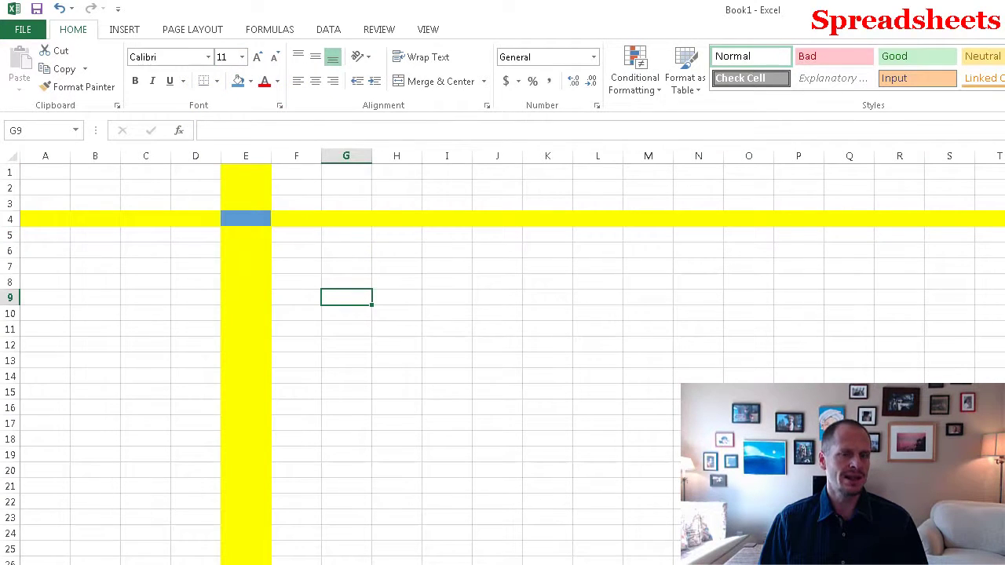
pyautogui.click(264, 217)
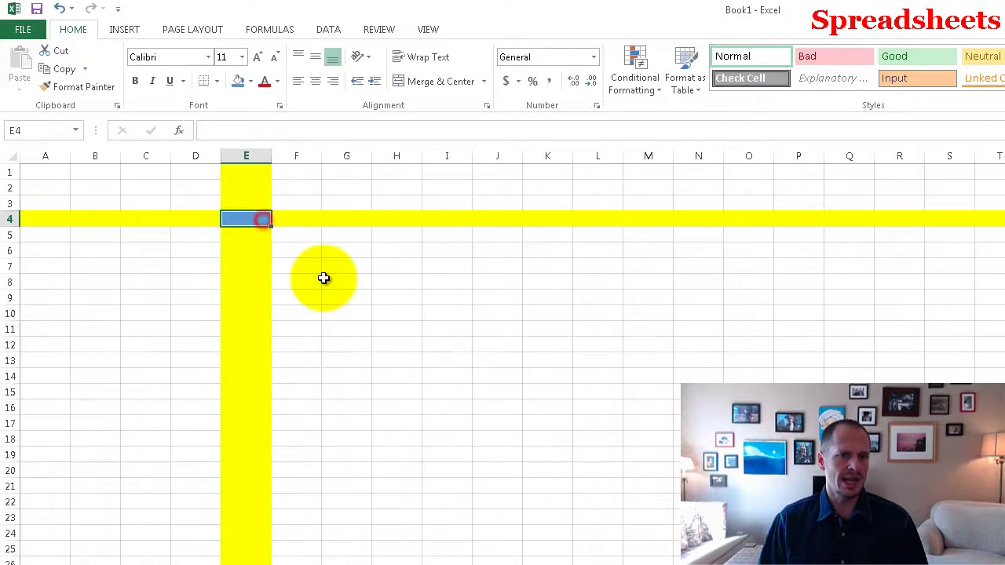
pyautogui.click(248, 157)
pyautogui.click(10, 219)
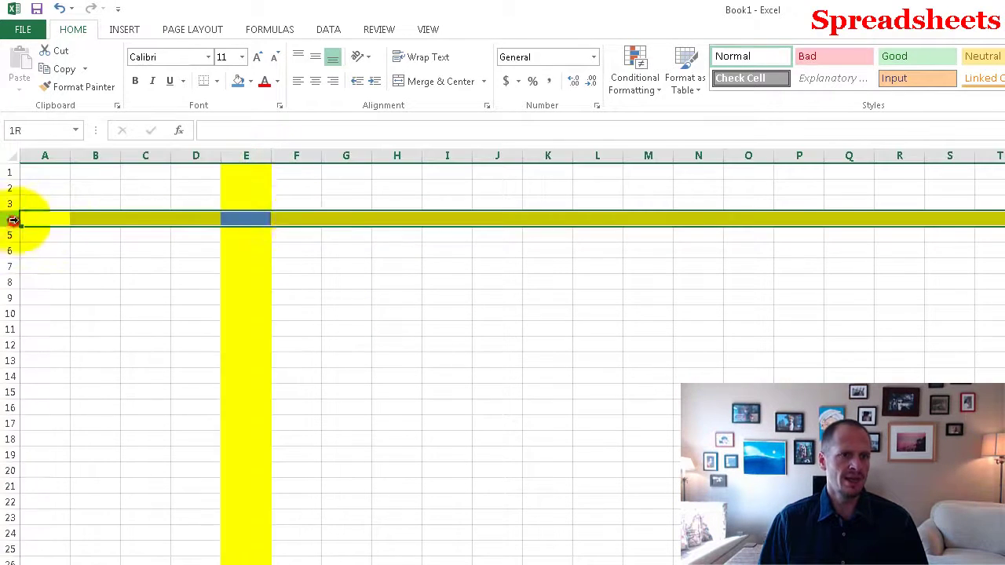
pyautogui.click(242, 221)
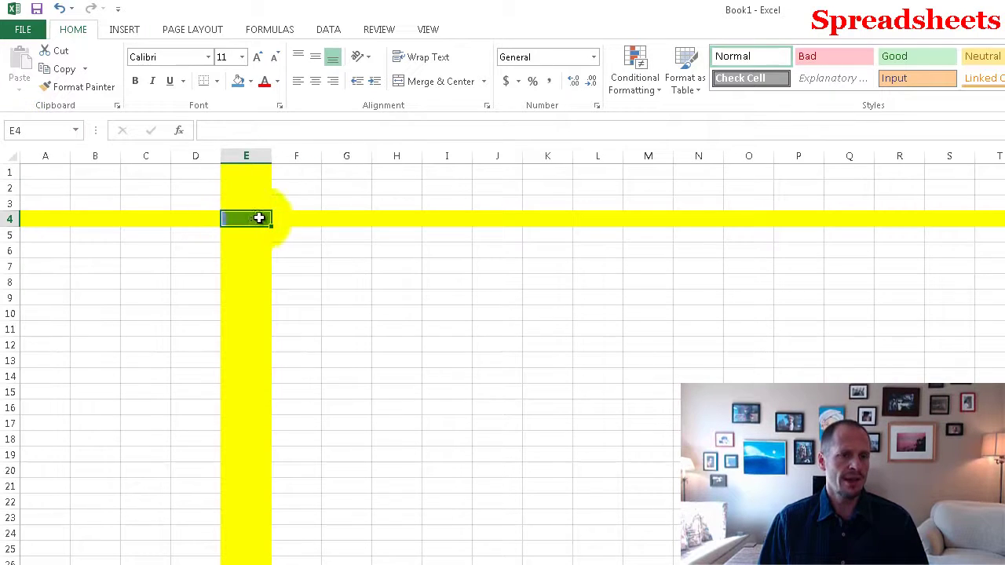
pyautogui.click(344, 281)
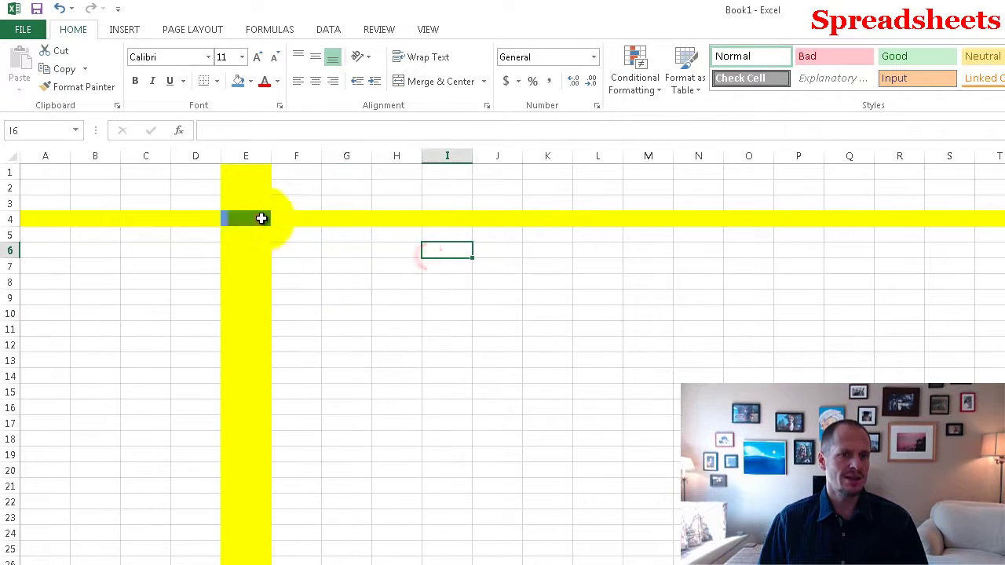
pyautogui.click(259, 219)
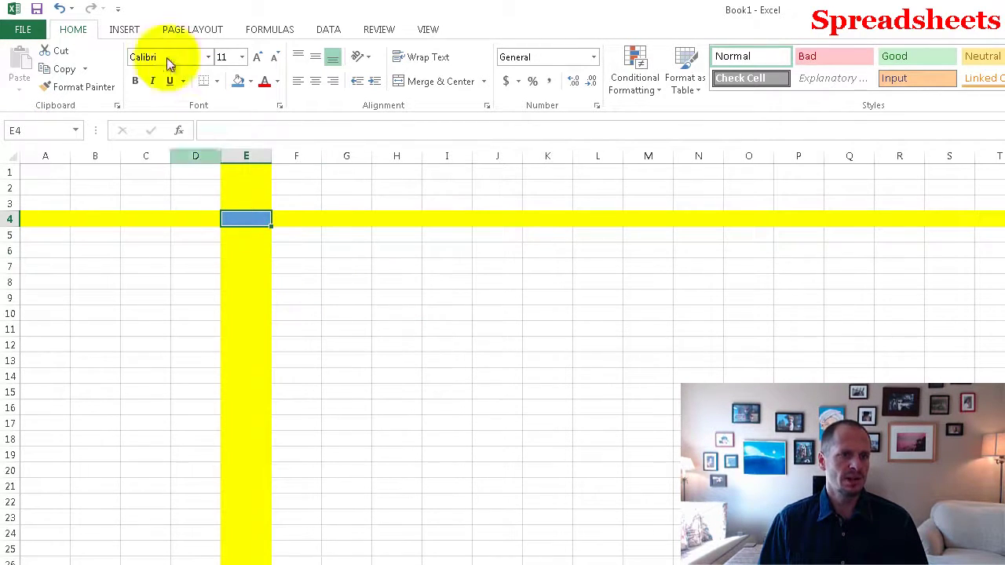
pyautogui.click(64, 13)
pyautogui.click(63, 13)
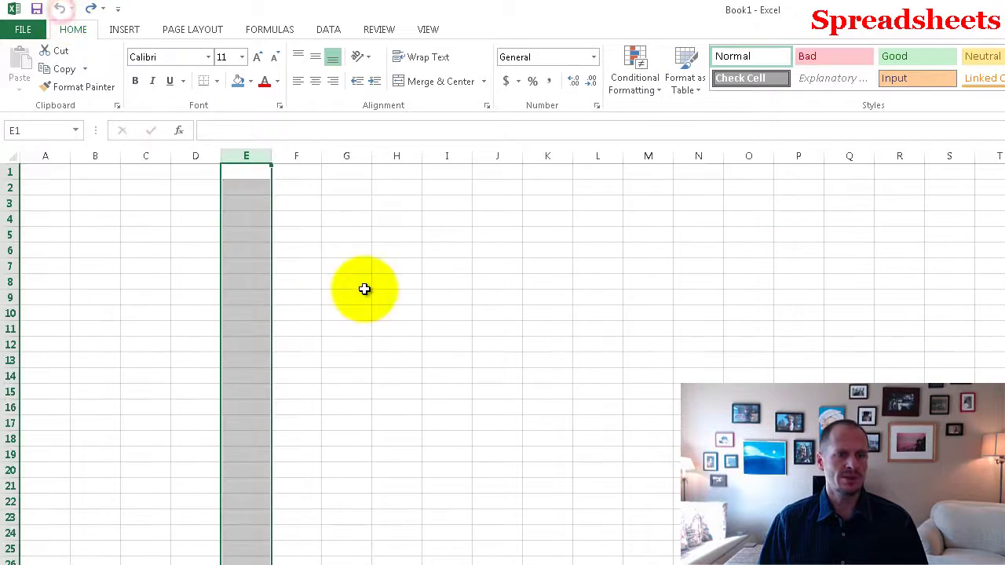
pyautogui.click(361, 284)
pyautogui.click(263, 216)
pyautogui.click(135, 205)
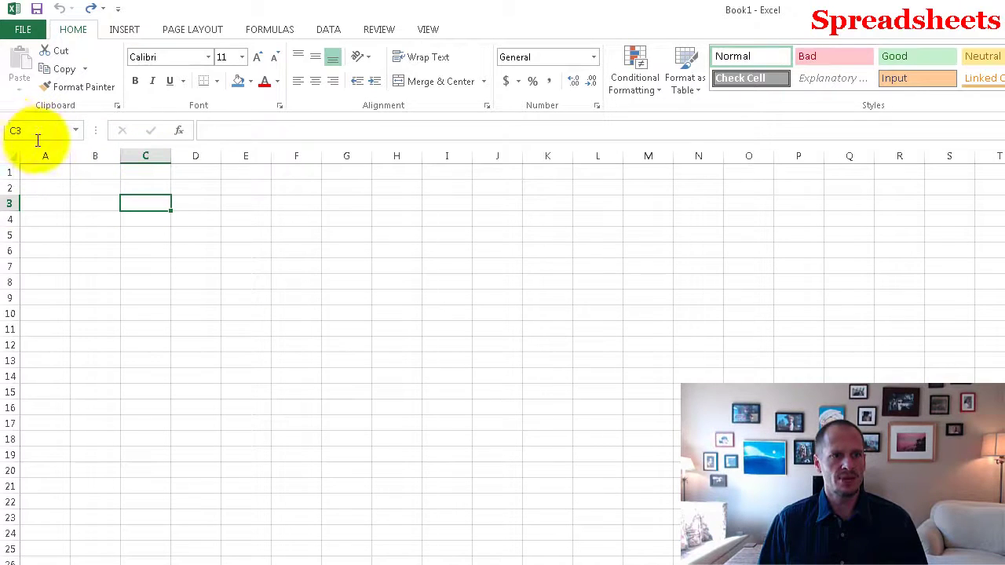
pyautogui.click(94, 251)
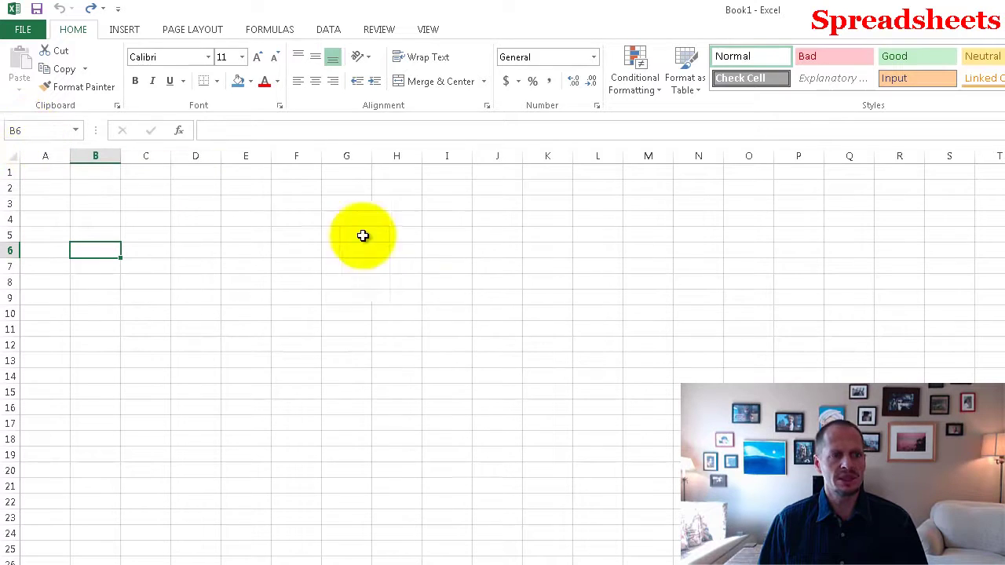
pyautogui.click(289, 215)
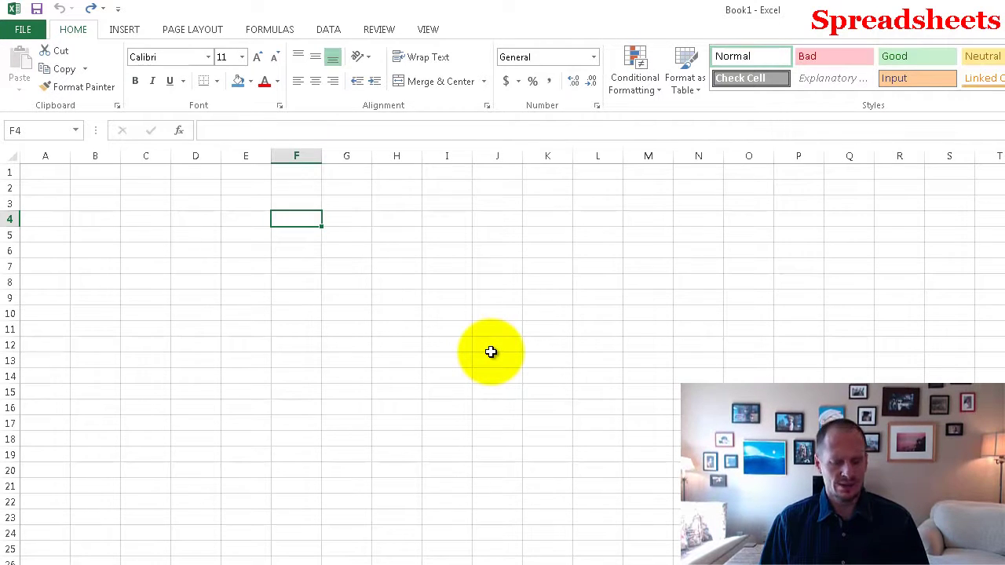
# Enter 'store 1' in F4 and 'store 2' in F5
pyautogui.write('store')
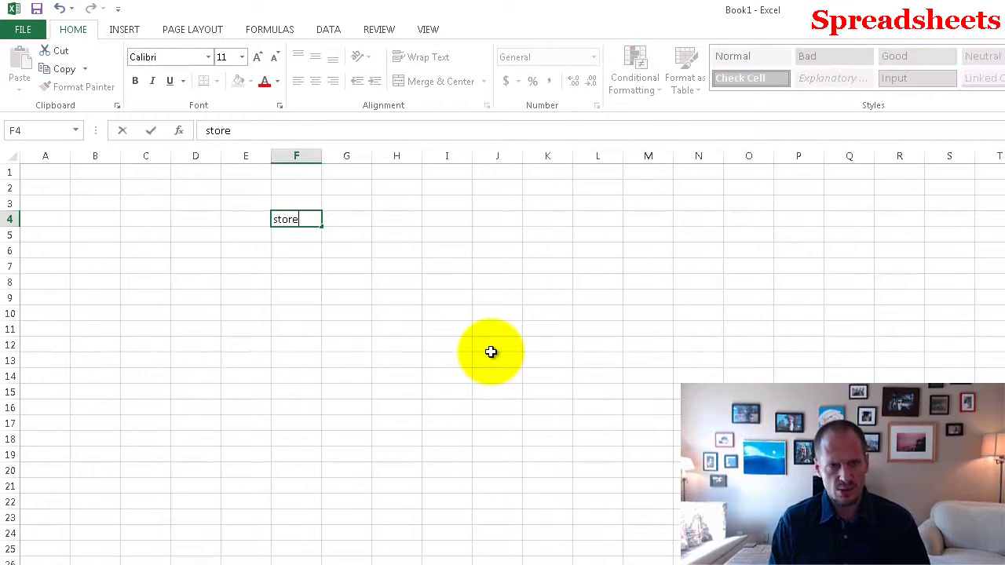
pyautogui.write(' 1')
pyautogui.press('Return')
pyautogui.write('st')
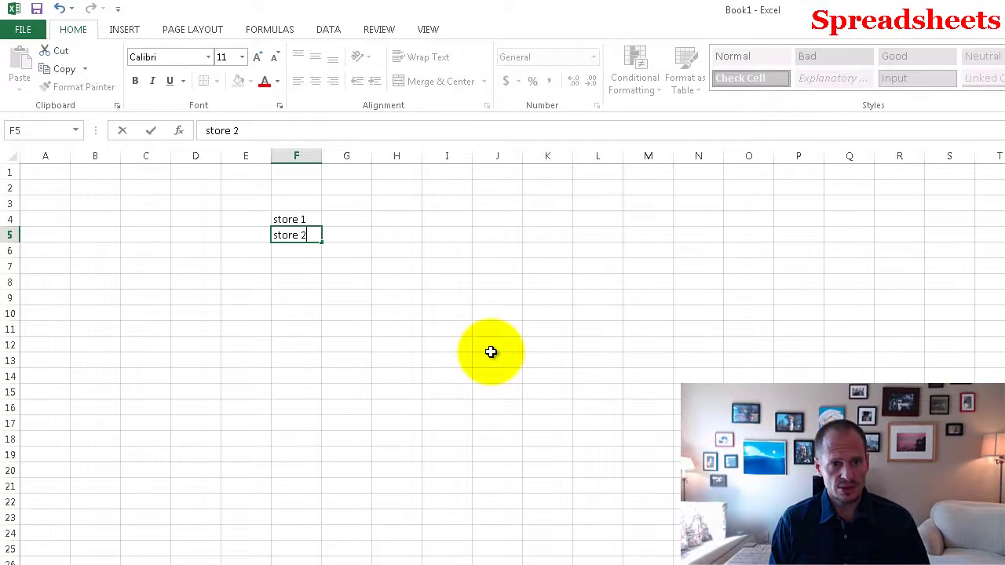
pyautogui.write('ore 2')
pyautogui.press('Return')
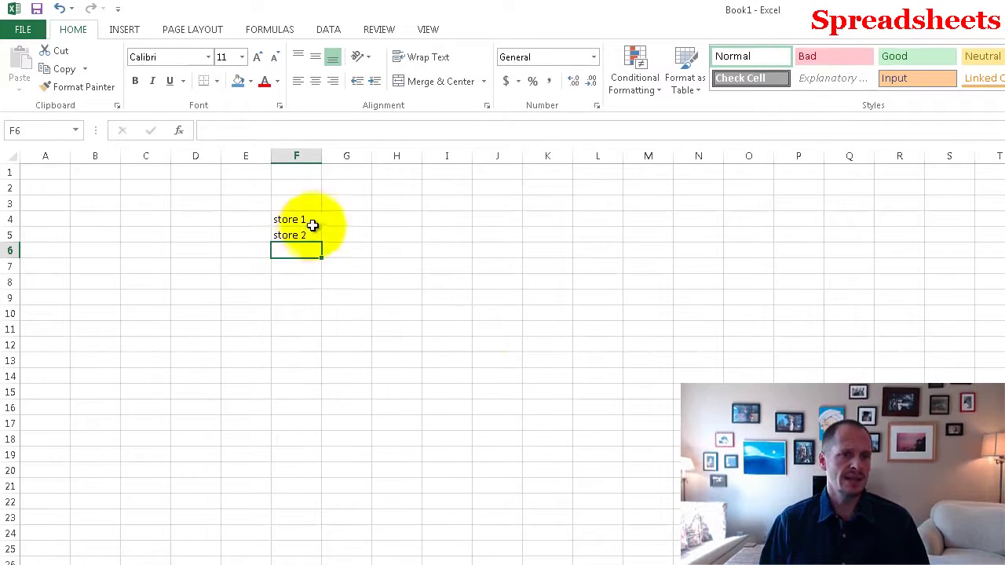
pyautogui.moveTo(308, 222); pyautogui.dragTo(336, 245)
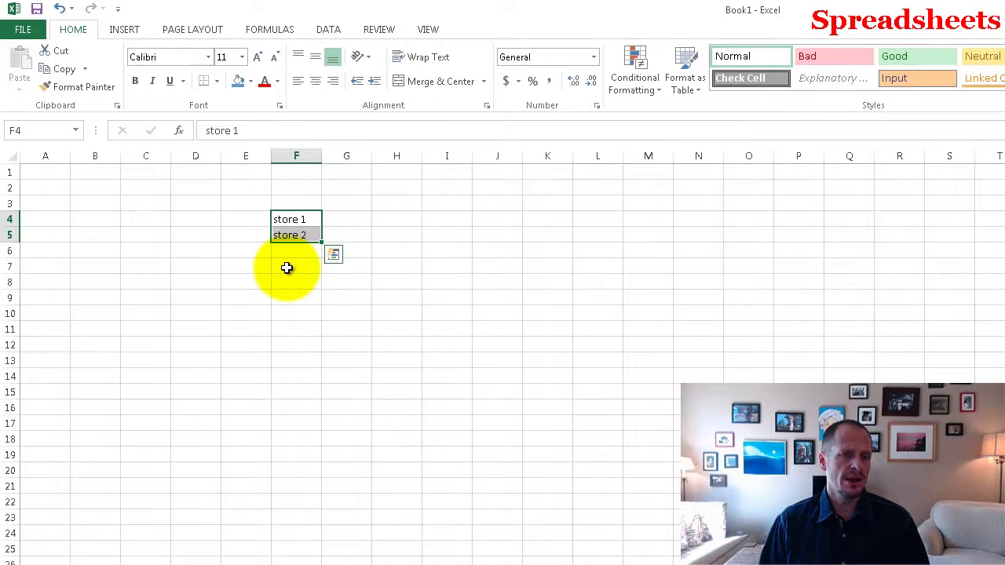
pyautogui.click(312, 316)
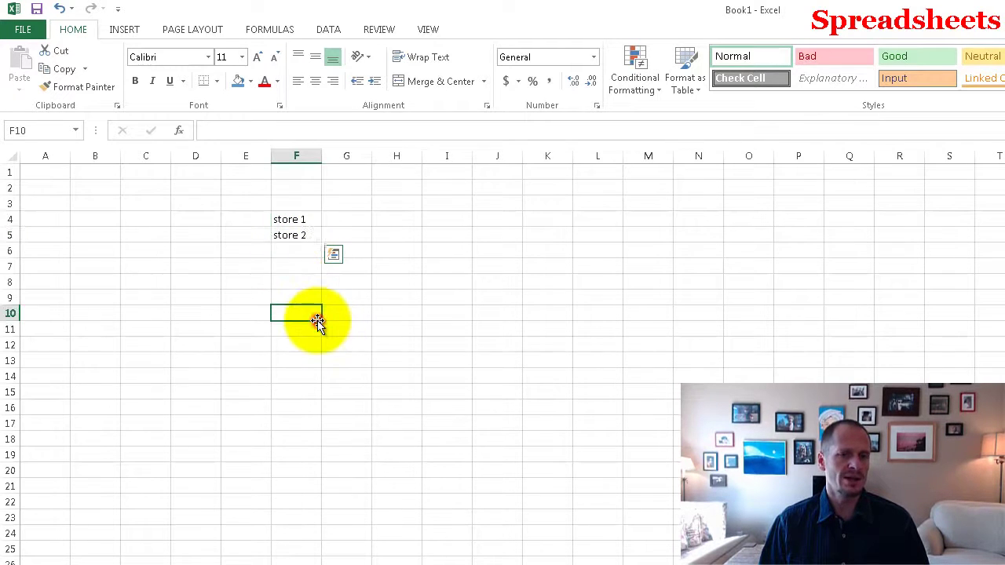
# Extend 1, 2, 3 into a 1–15 series in D11:D25, undoing a stray store-label fill-down
pyautogui.click(179, 323)
pyautogui.write('1')
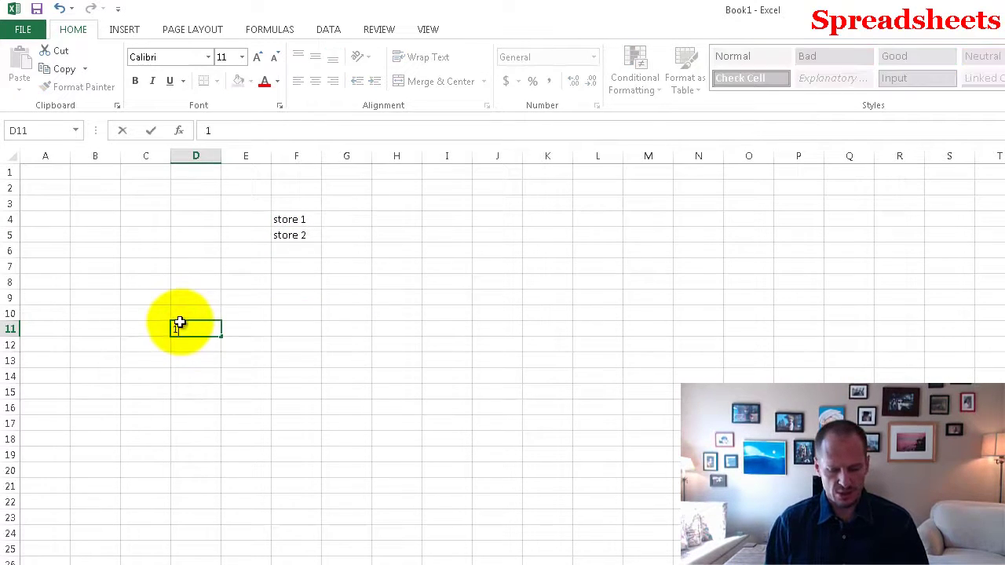
pyautogui.write('3')
pyautogui.press('Return')
pyautogui.moveTo(209, 329); pyautogui.dragTo(201, 376)
pyautogui.moveTo(211, 328); pyautogui.dragTo(210, 363)
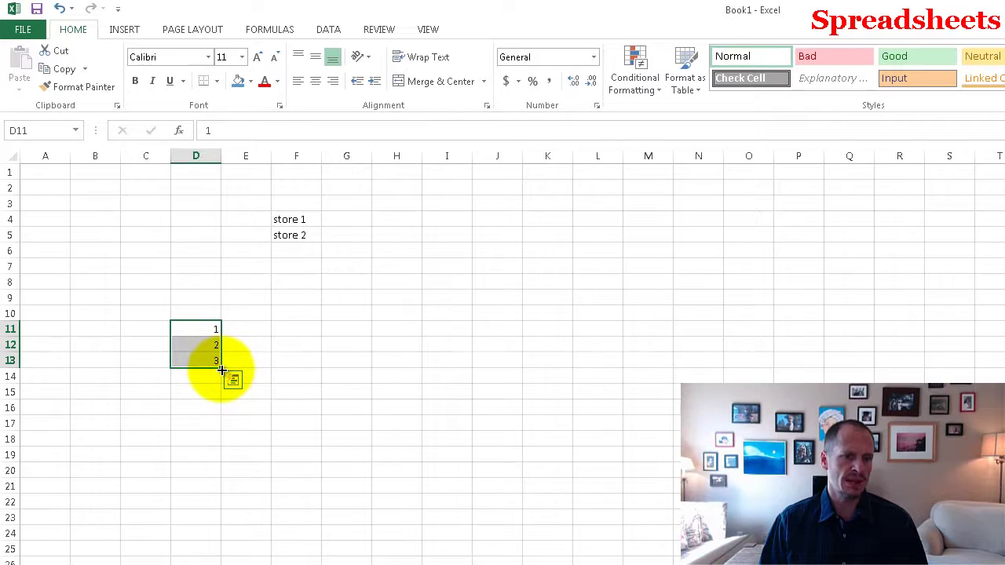
pyautogui.moveTo(222, 370); pyautogui.dragTo(206, 552)
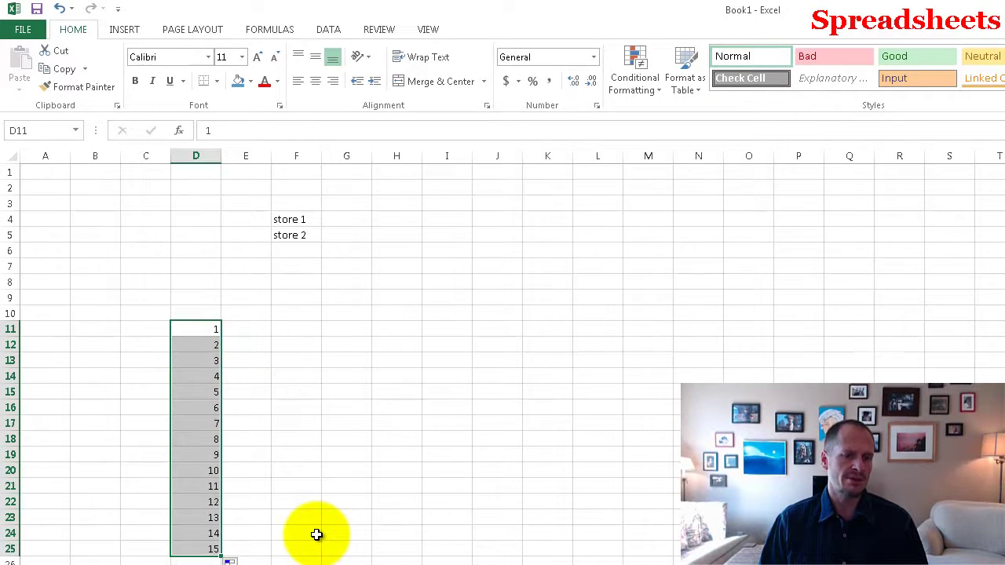
pyautogui.moveTo(300, 222); pyautogui.dragTo(279, 560)
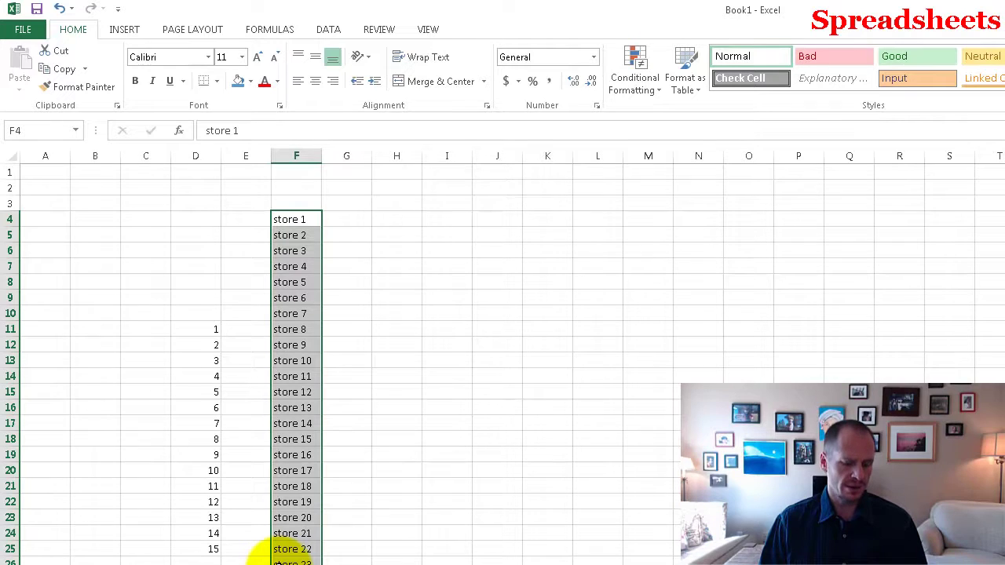
pyautogui.hotkey('ctrl', 'z')
# Enter jan and feb in G3:H3 and fill the month headings through jun in L3
pyautogui.click(352, 204)
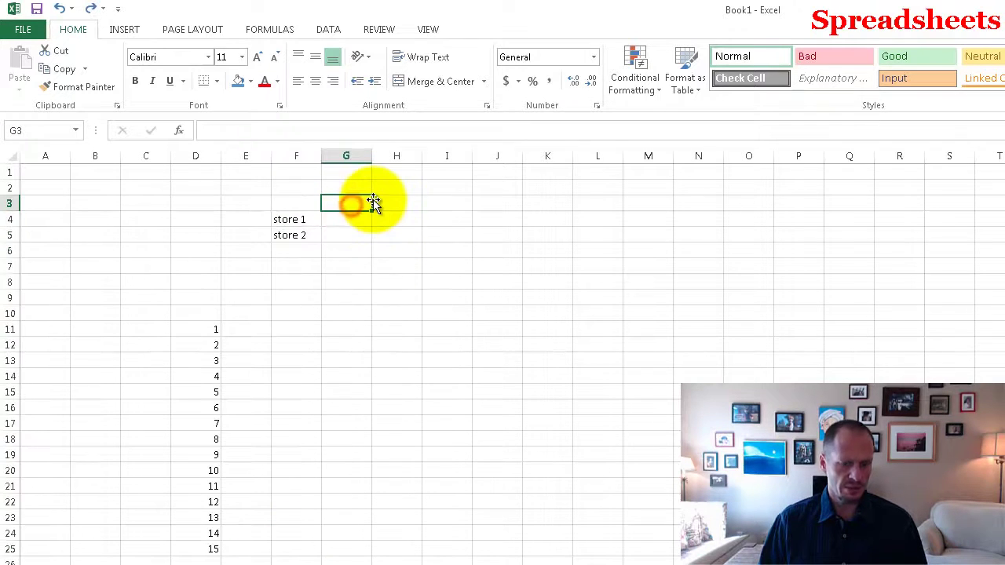
pyautogui.write('jan')
pyautogui.press('Tab')
pyautogui.write('feb')
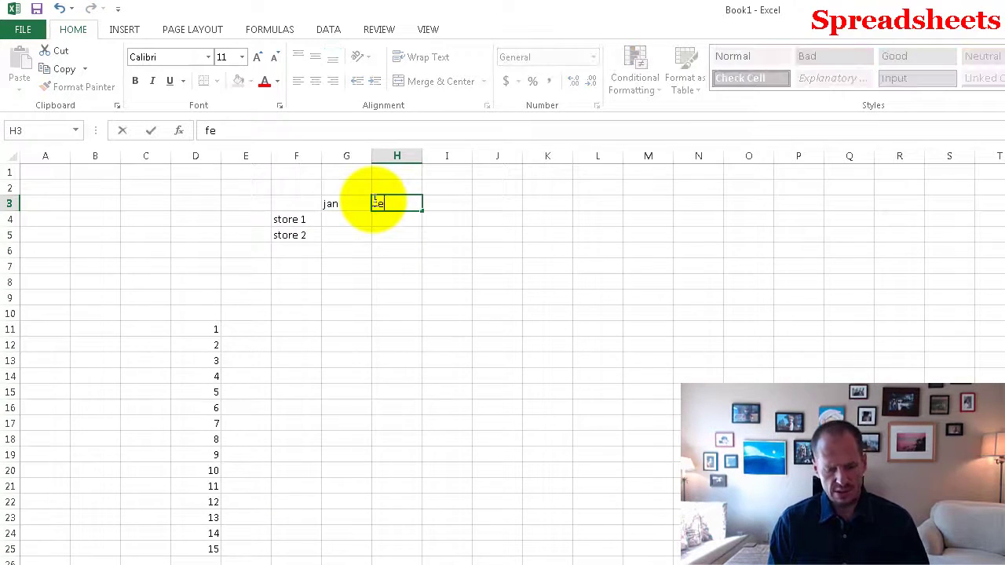
pyautogui.press('Tab')
pyautogui.moveTo(362, 203); pyautogui.dragTo(616, 209)
pyautogui.click(590, 267)
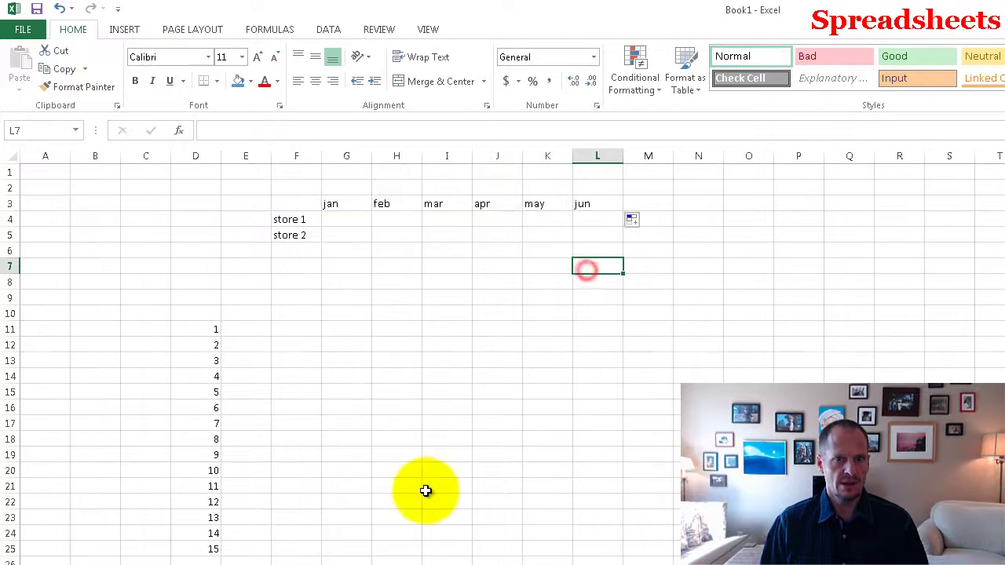
# Clear the 1–15 number series from D11:D25
pyautogui.moveTo(213, 330); pyautogui.dragTo(213, 552)
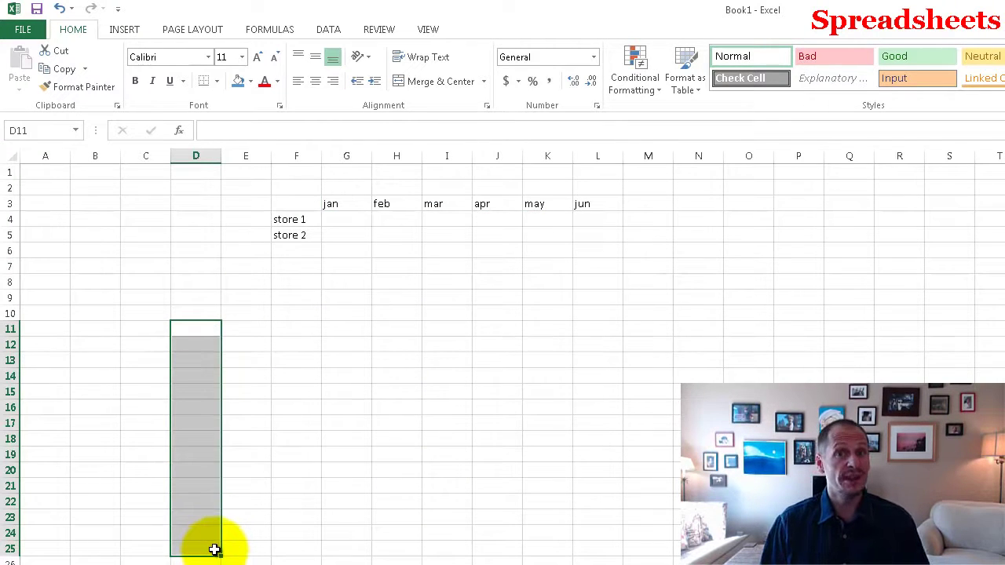
pyautogui.click(318, 422)
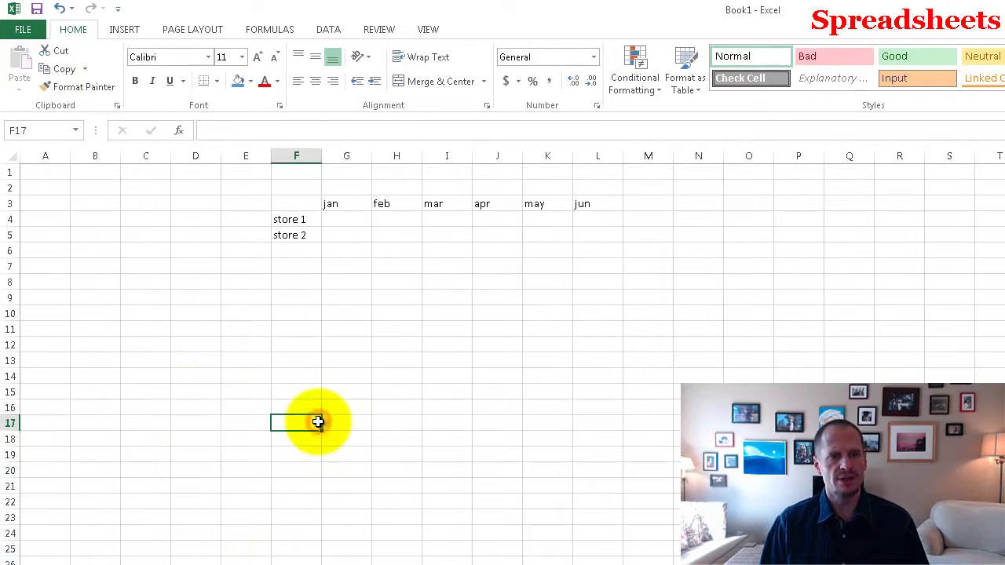
pyautogui.click(342, 219)
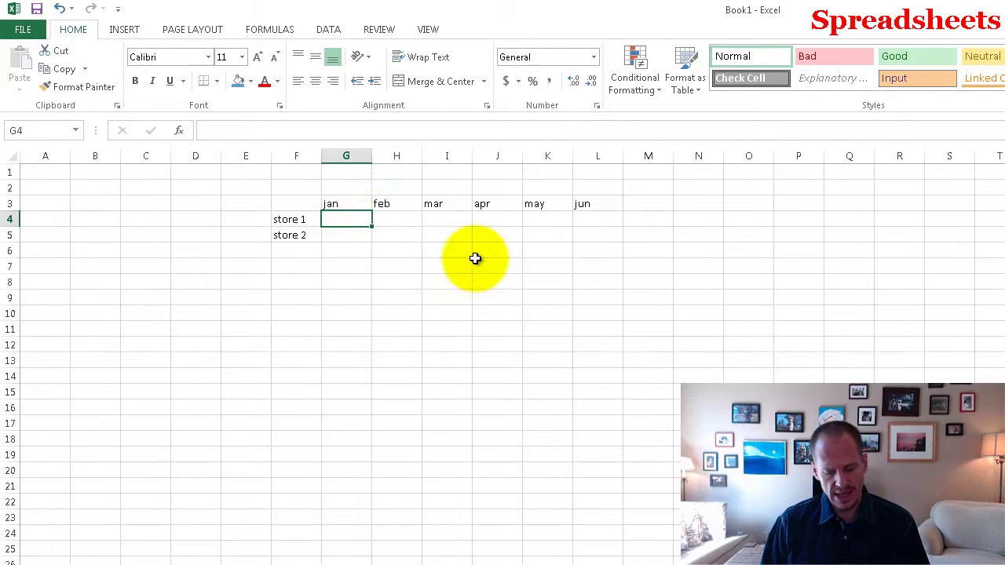
# Add the row labels 'tax' in F6 and 'total' in F7
pyautogui.click(341, 220)
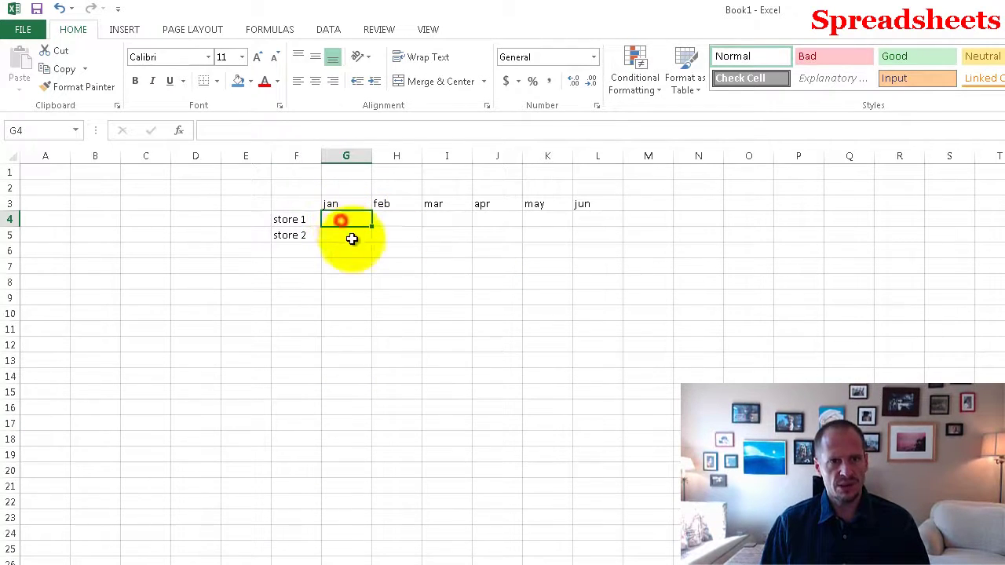
pyautogui.moveTo(352, 239); pyautogui.dragTo(305, 256)
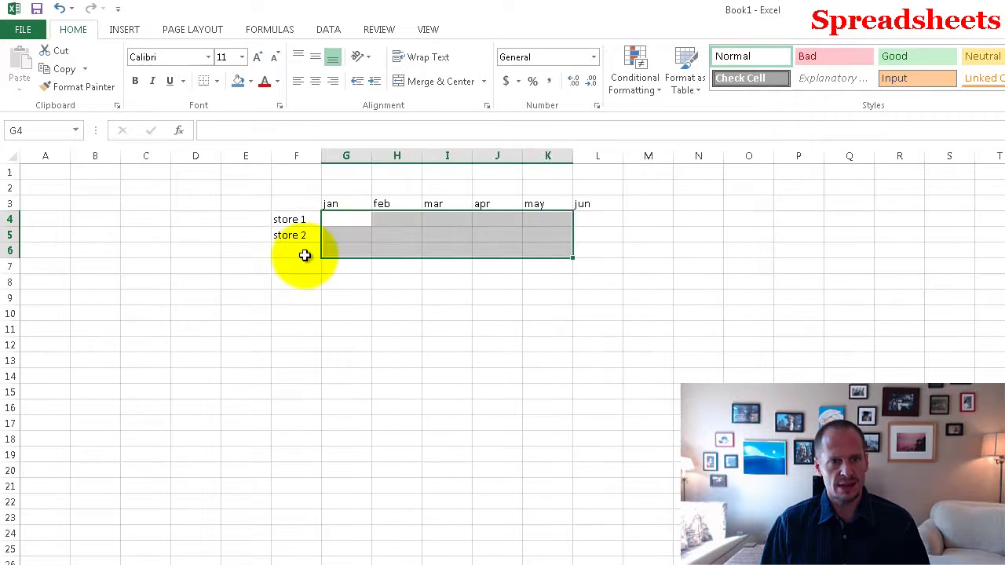
pyautogui.click(304, 252)
pyautogui.write('to')
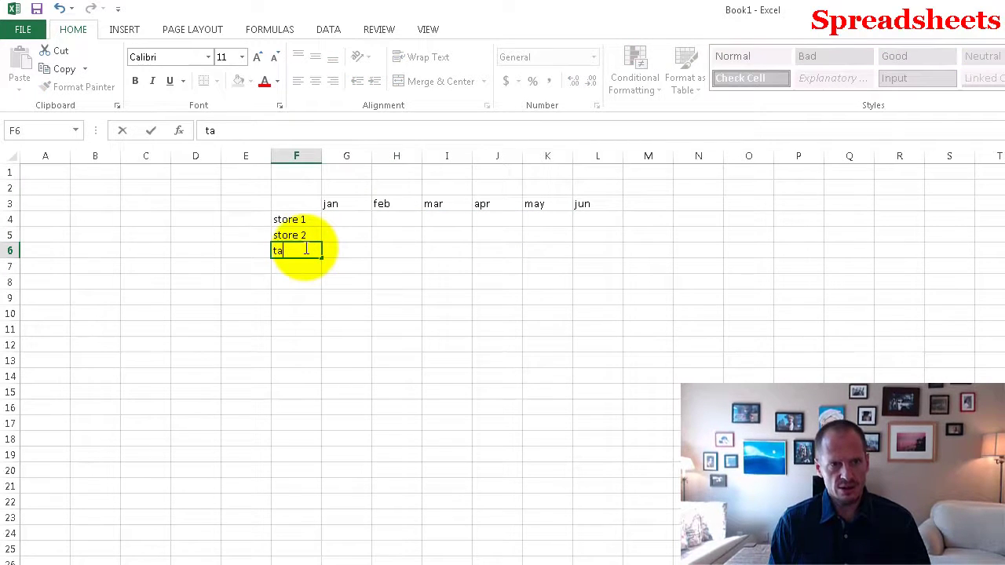
pyautogui.write('x')
pyautogui.press('Tab')
pyautogui.press('Return')
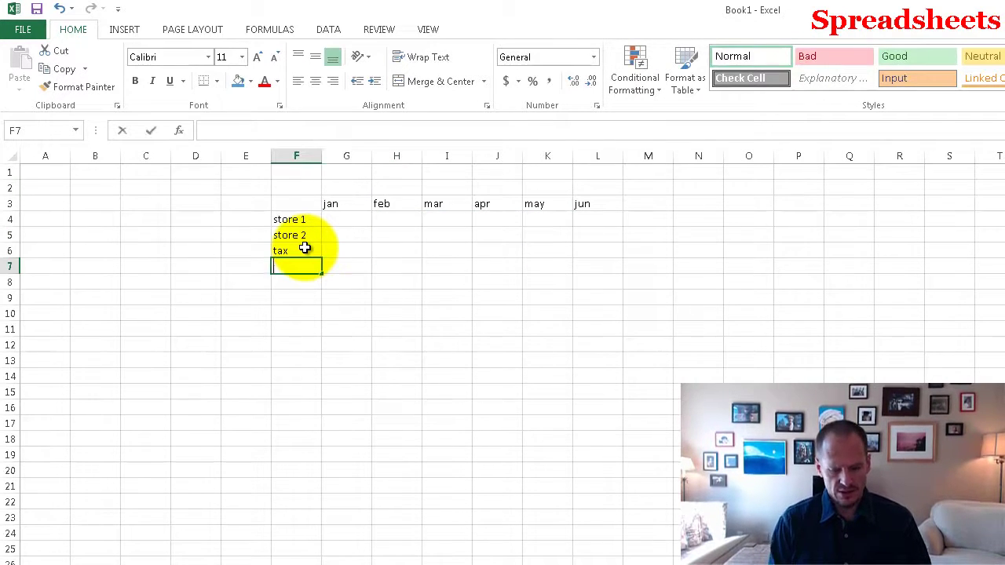
pyautogui.write('total')
pyautogui.press('Return')
pyautogui.press('Up')
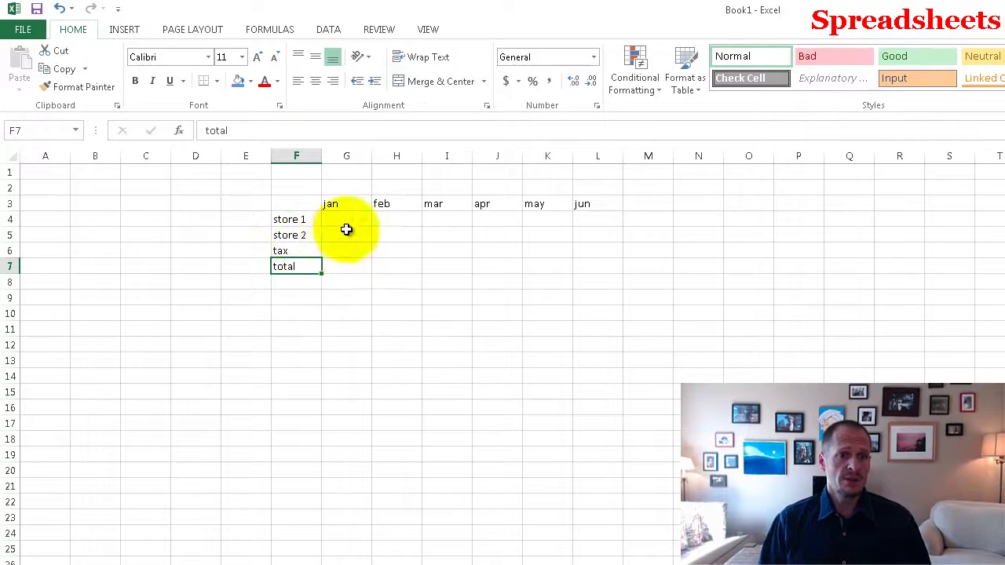
pyautogui.moveTo(346, 229); pyautogui.dragTo(587, 260)
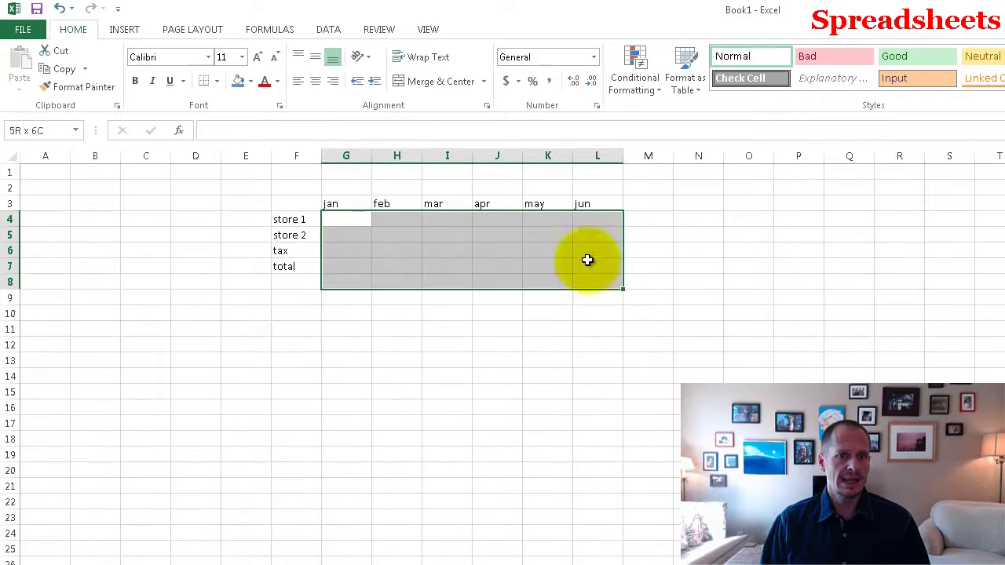
# Open Format Cells for G4:L7 and look through its Alignment, Font, Border, Fill and Protection tabs
pyautogui.click(341, 221)
pyautogui.moveTo(391, 248); pyautogui.dragTo(590, 264)
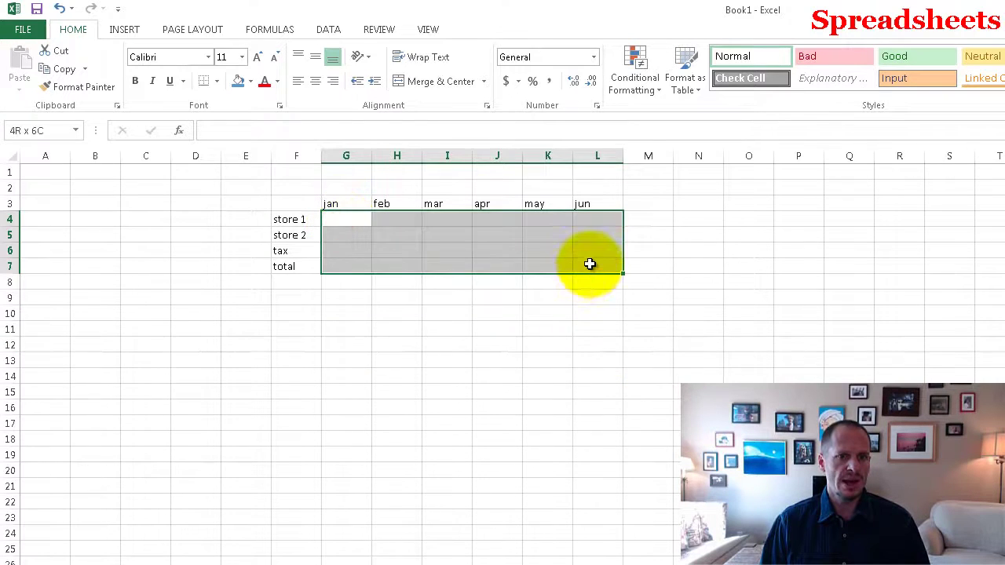
pyautogui.rightClick(407, 254)
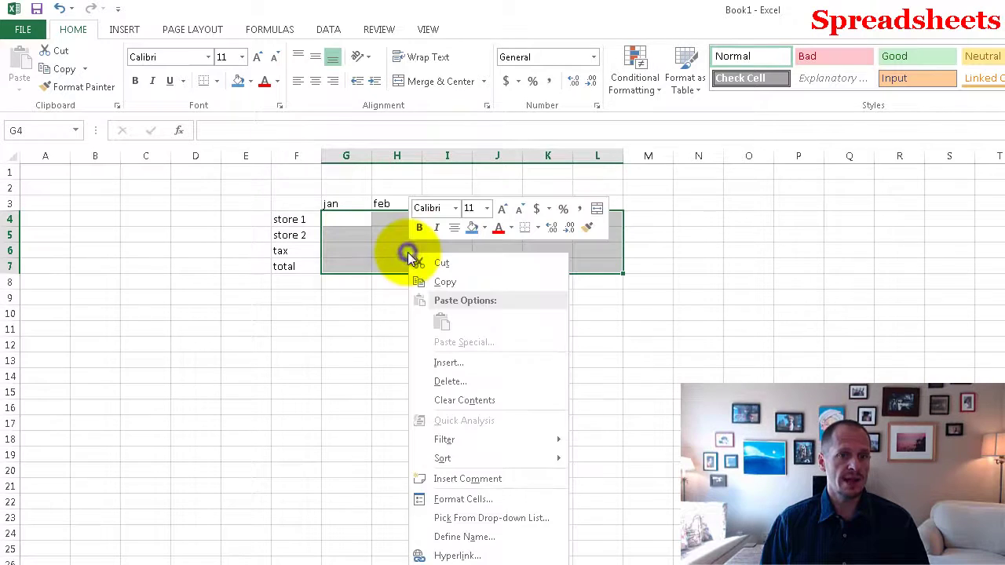
pyautogui.click(482, 499)
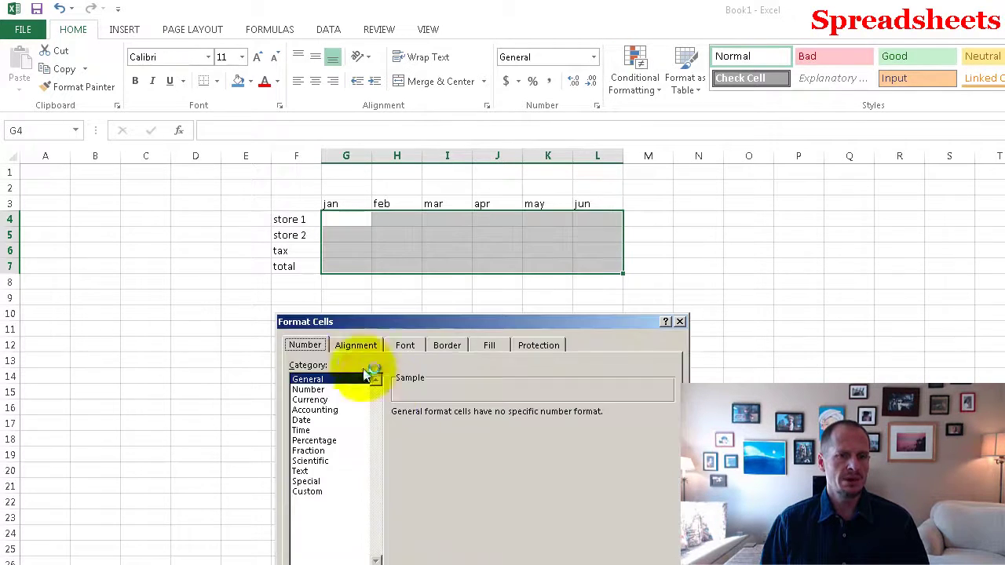
pyautogui.moveTo(359, 325); pyautogui.dragTo(378, 282)
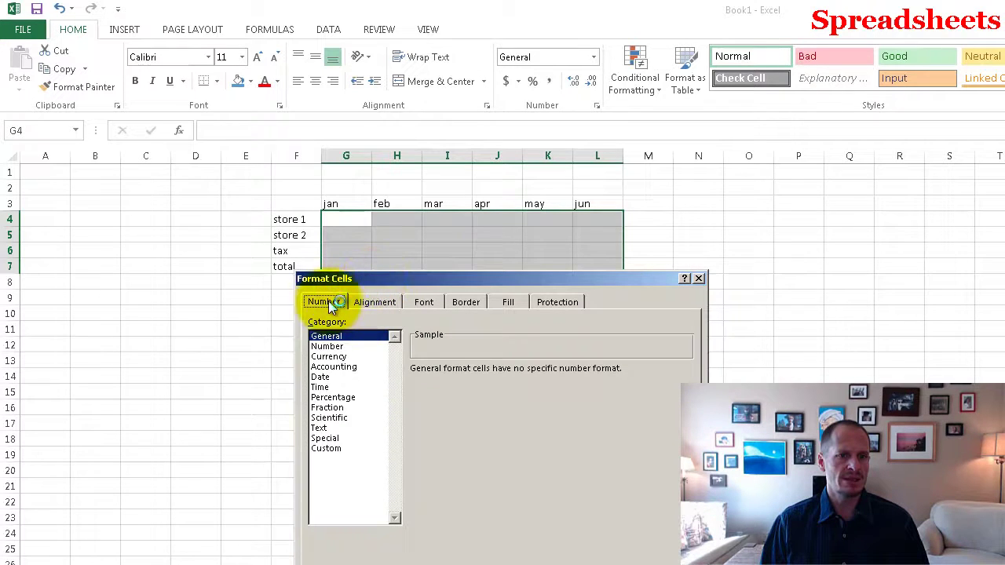
pyautogui.click(374, 302)
pyautogui.click(424, 302)
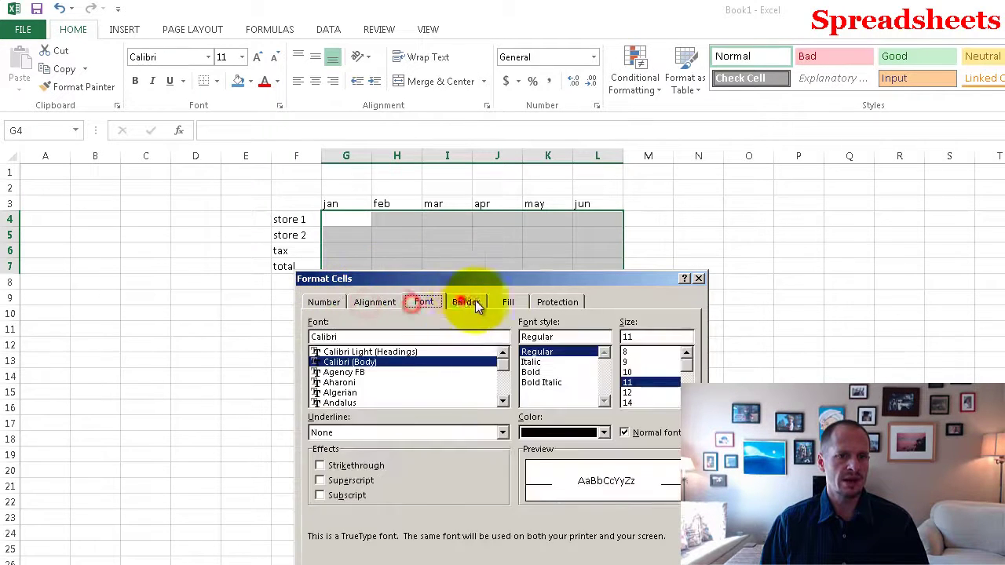
pyautogui.click(466, 303)
pyautogui.click(508, 302)
pyautogui.click(552, 302)
pyautogui.click(320, 301)
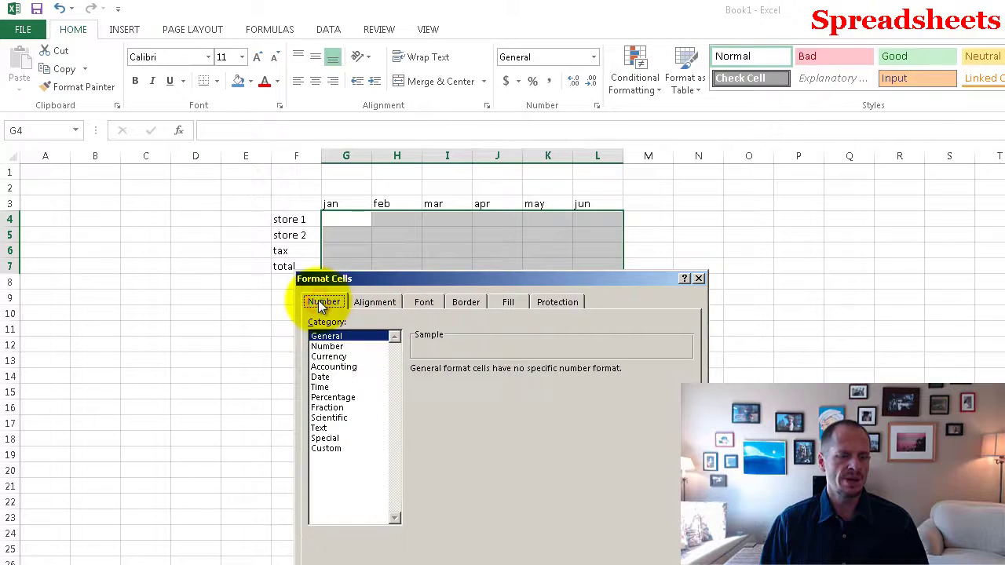
# Apply the Currency number format with the $ symbol to G4:L7
pyautogui.click(326, 357)
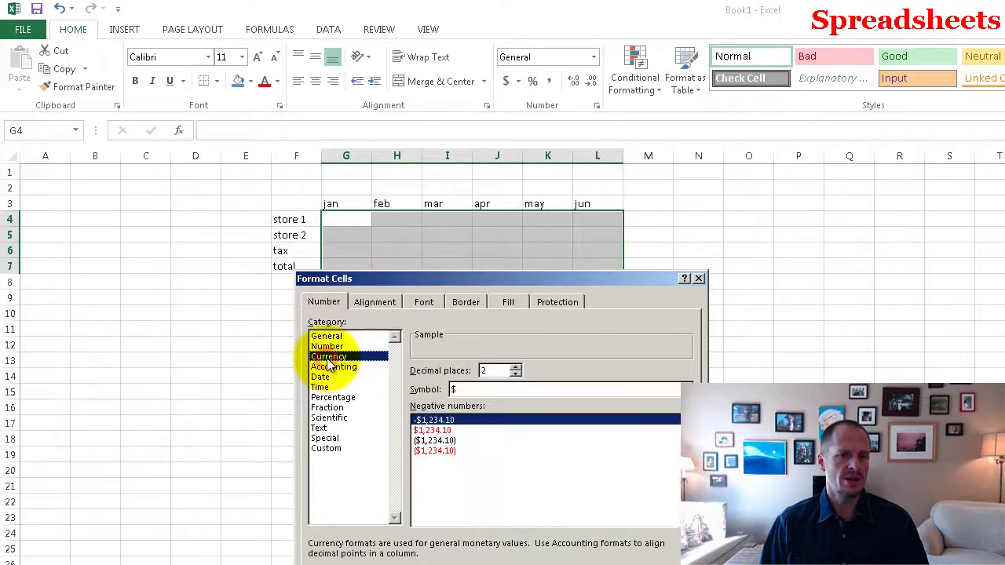
pyautogui.click(468, 388)
pyautogui.scroll(-5, 672, 424)
pyautogui.scroll(-3, 672, 424)
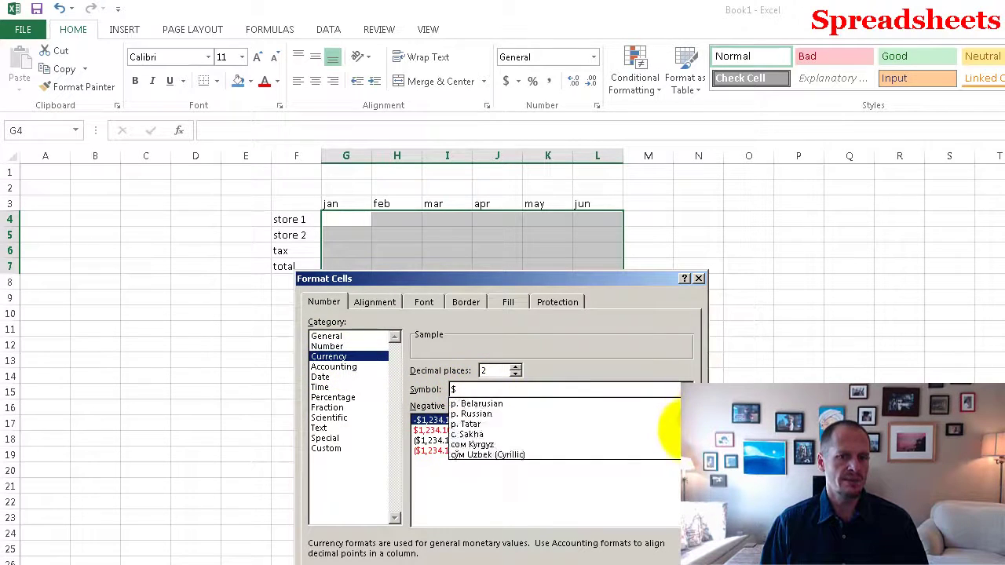
pyautogui.scroll(10, 659, 428)
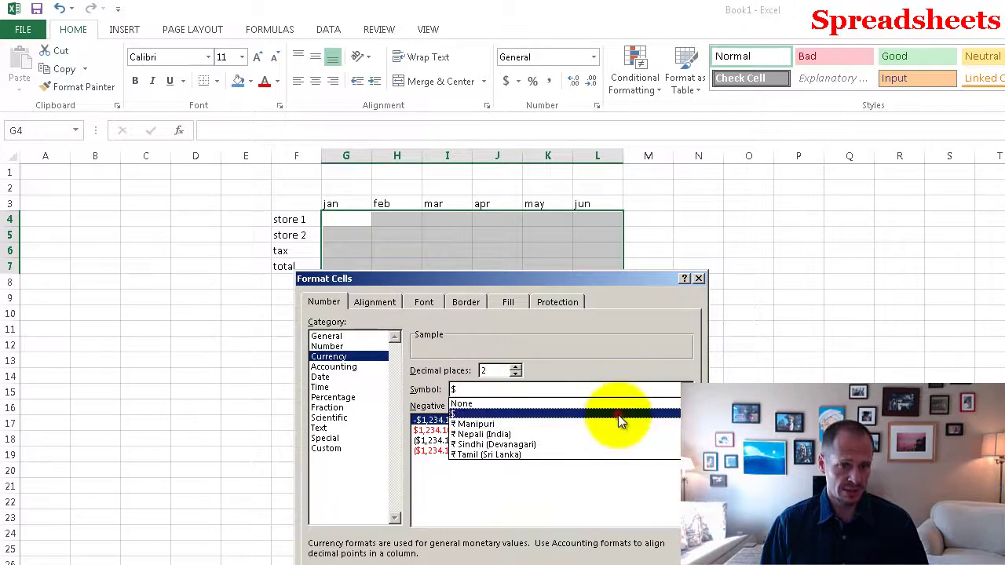
pyautogui.click(618, 414)
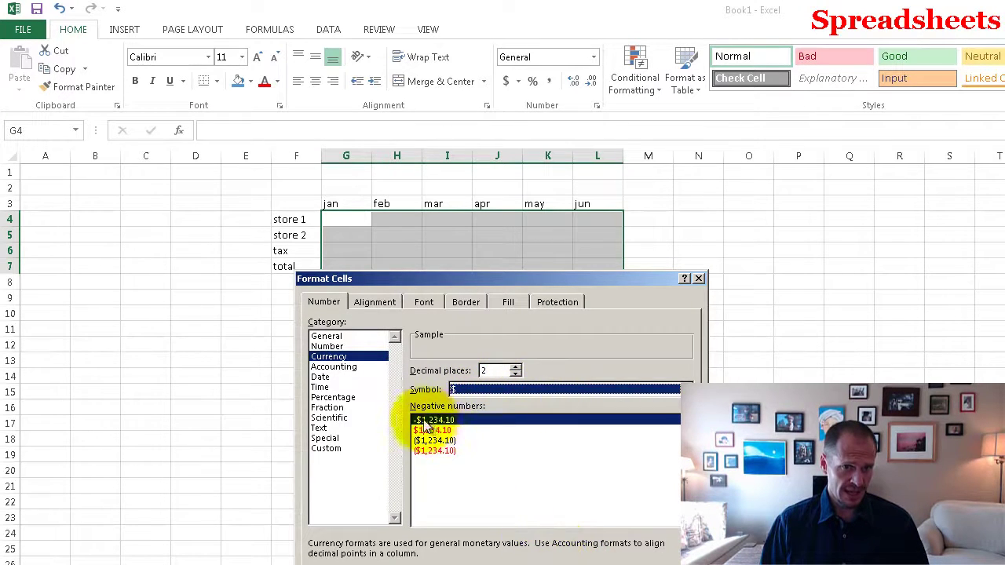
pyautogui.press('Return')
# Enter store 1's jan–jun amounts 12, 14, 15, 13, 14, 15 in G4:L4
pyautogui.click(480, 485)
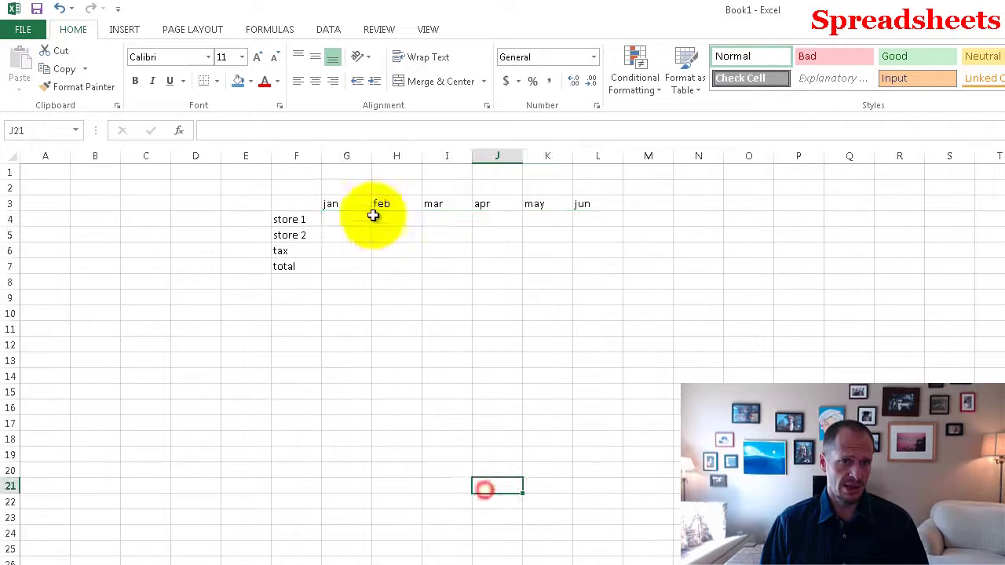
pyautogui.click(345, 219)
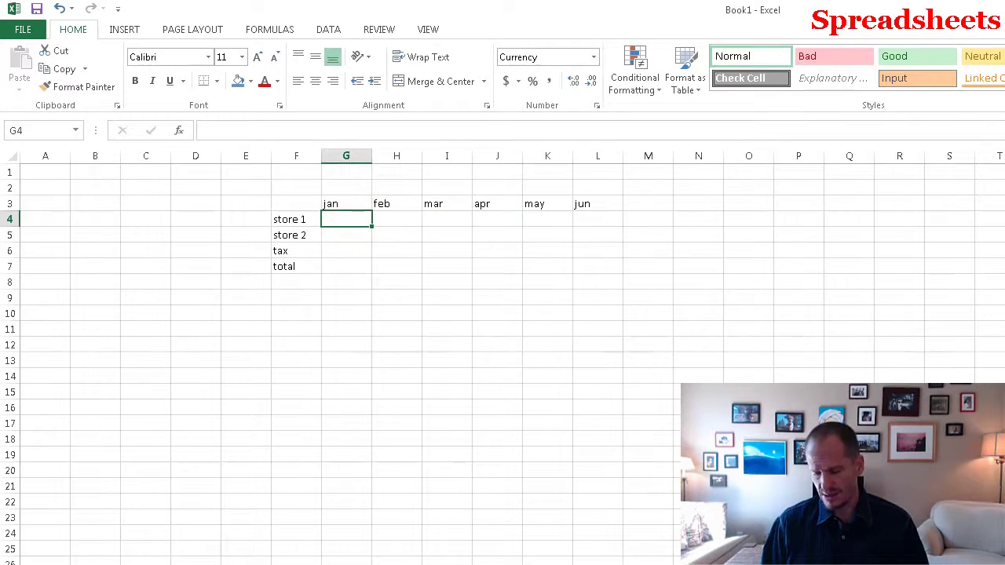
pyautogui.write('12')
pyautogui.press('Tab')
pyautogui.write('14')
pyautogui.press('Tab')
pyautogui.write('15')
pyautogui.press('Tab')
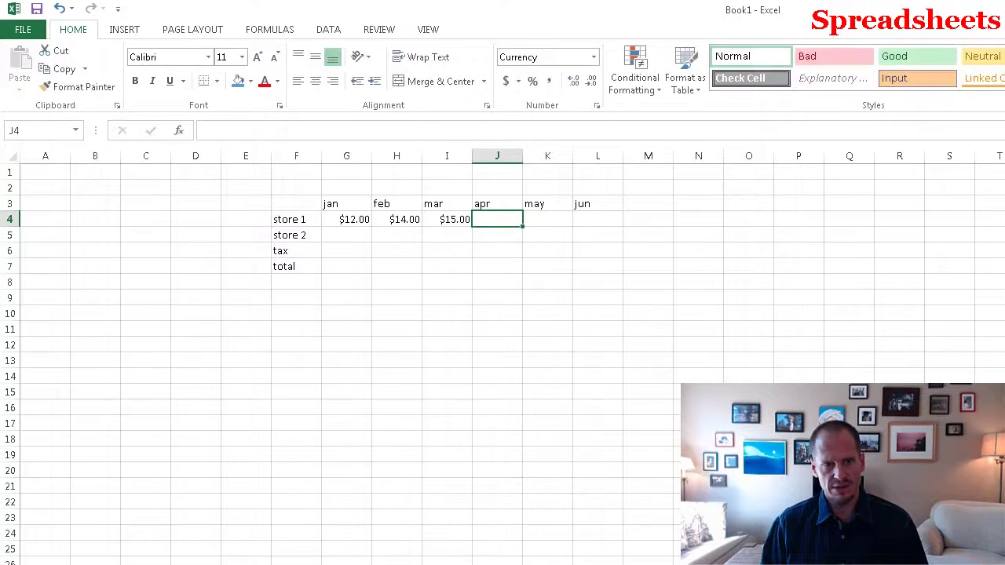
pyautogui.write('13')
pyautogui.press('Tab')
pyautogui.write('14')
pyautogui.press('Tab')
pyautogui.write('15')
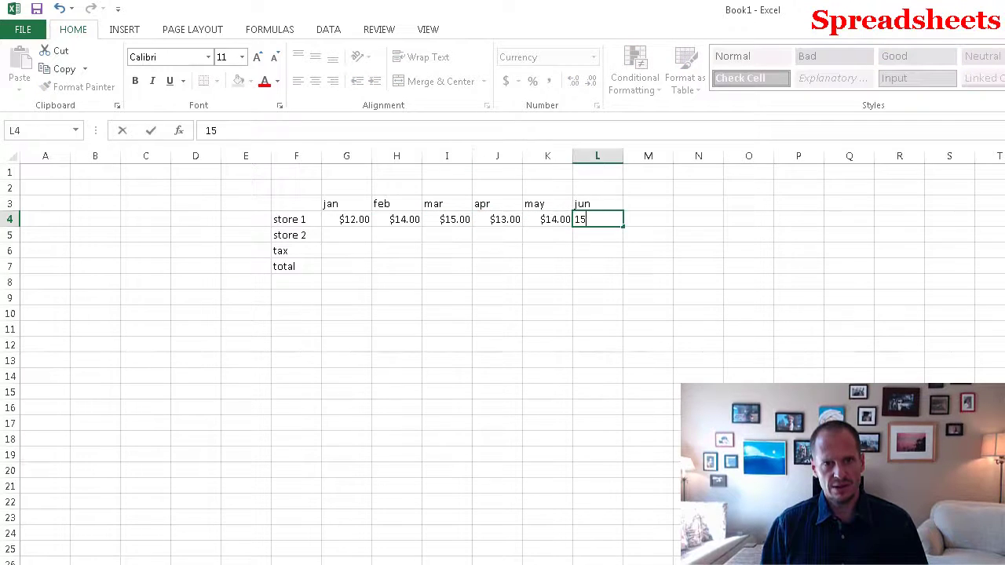
pyautogui.press('Tab')
# Enter store 2's jan–jun amounts, running from 8 up to 13, in G5:L5
pyautogui.press('Down')
pyautogui.press('Left')
pyautogui.press('Left')
pyautogui.press('Left')
pyautogui.press('Left')
pyautogui.press('Left')
pyautogui.press('Left')
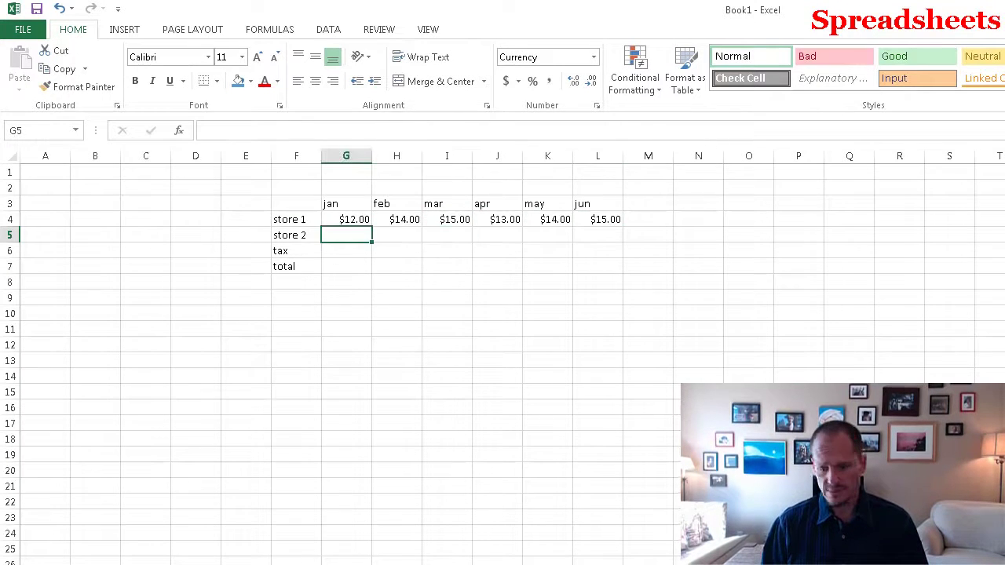
pyautogui.write('8')
pyautogui.press('Tab')
pyautogui.write('9')
pyautogui.press('Tab')
pyautogui.write('10')
pyautogui.press('Tab')
pyautogui.write('11\t12')
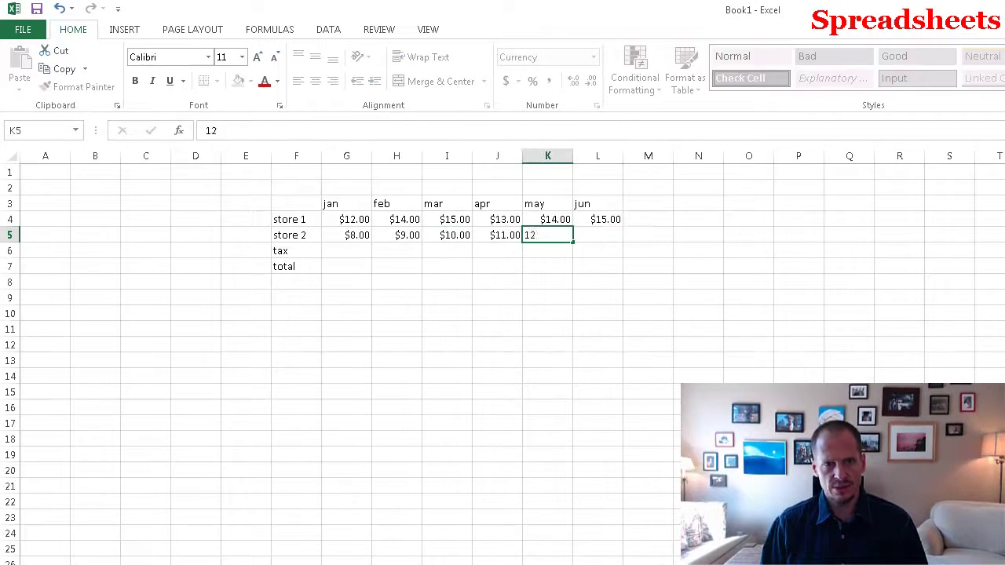
pyautogui.press('Tab')
pyautogui.write('13')
# Enter the tax amounts 10, 10, 10, 9, 10, 10 in G6:L6
pyautogui.press('Tab')
pyautogui.press('Down')
pyautogui.press('Left')
pyautogui.press('Left')
pyautogui.press('Left')
pyautogui.press('Left')
pyautogui.press('Left')
pyautogui.press('Left')
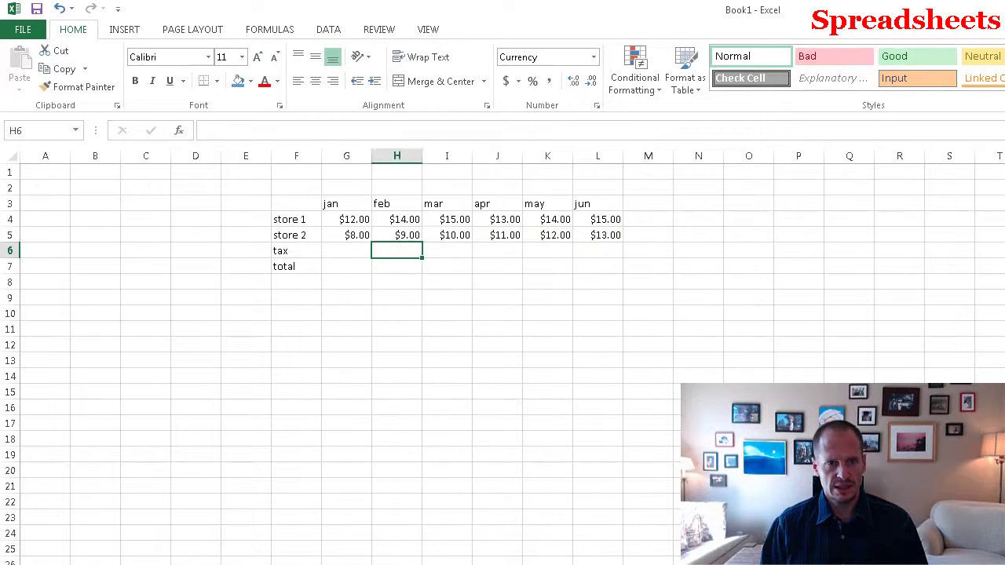
pyautogui.write('10')
pyautogui.press('Tab')
pyautogui.write('10')
pyautogui.press('Tab')
pyautogui.write('10')
pyautogui.press('Tab')
pyautogui.write('9')
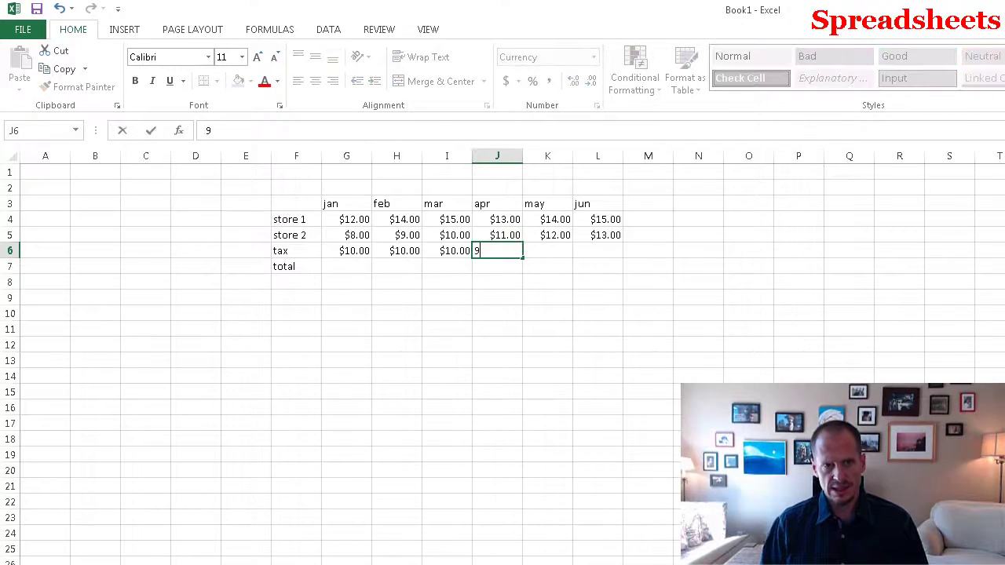
pyautogui.press('Tab')
pyautogui.write('10')
pyautogui.press('Tab')
pyautogui.write('10')
pyautogui.press('Tab')
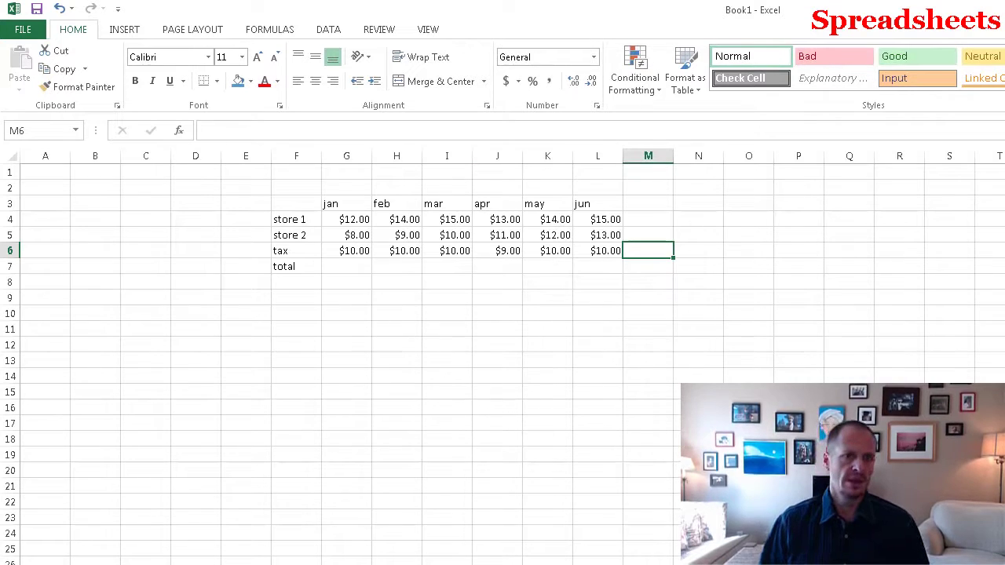
# Move the tax and total labels down one row and fill the store labels to add store 3 in F6
pyautogui.click(291, 253)
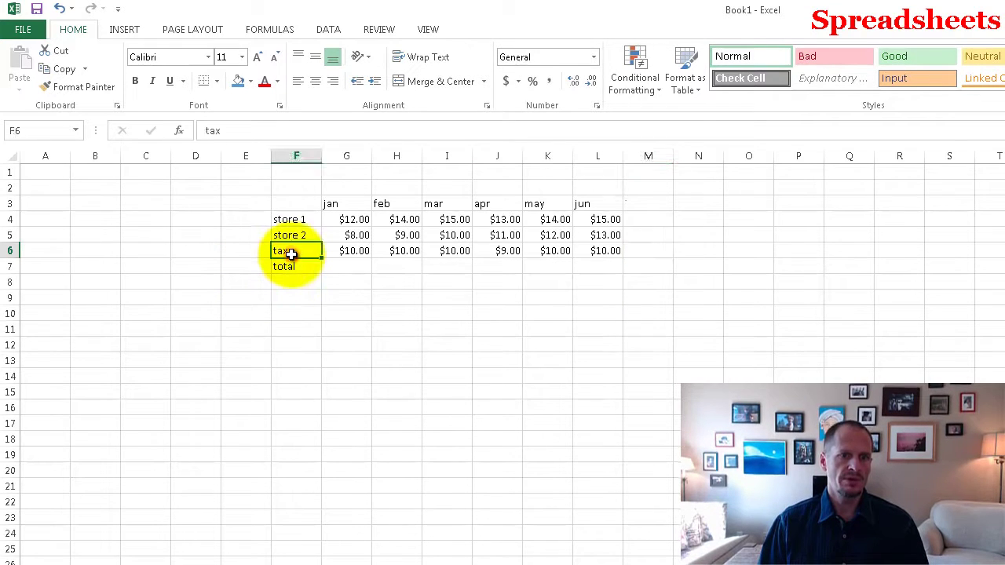
pyautogui.moveTo(291, 252); pyautogui.dragTo(318, 292)
pyautogui.click(312, 327)
pyautogui.click(308, 234)
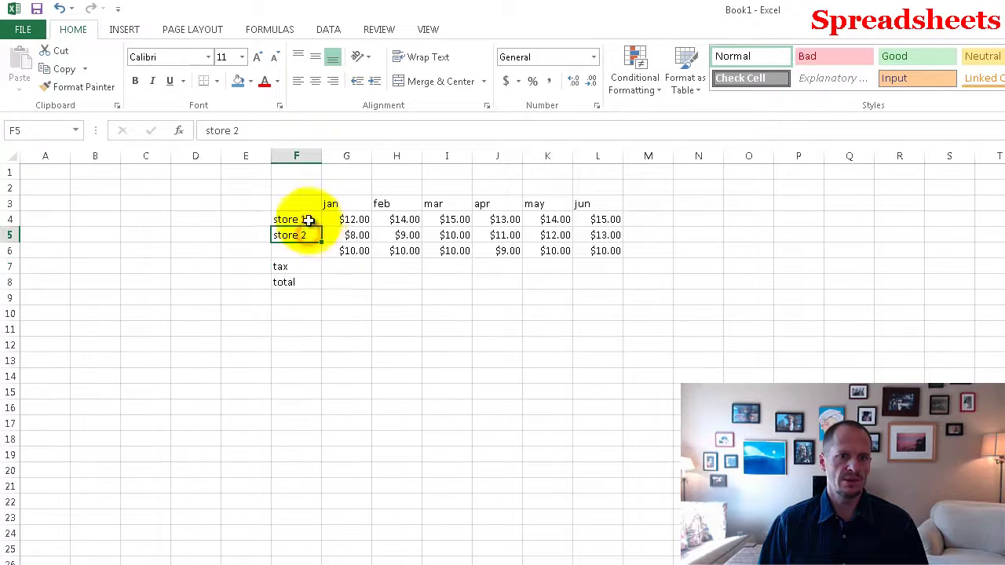
pyautogui.moveTo(307, 218); pyautogui.dragTo(359, 289)
# Apply Currency format to the total row cells G8:L8
pyautogui.rightClick(360, 289)
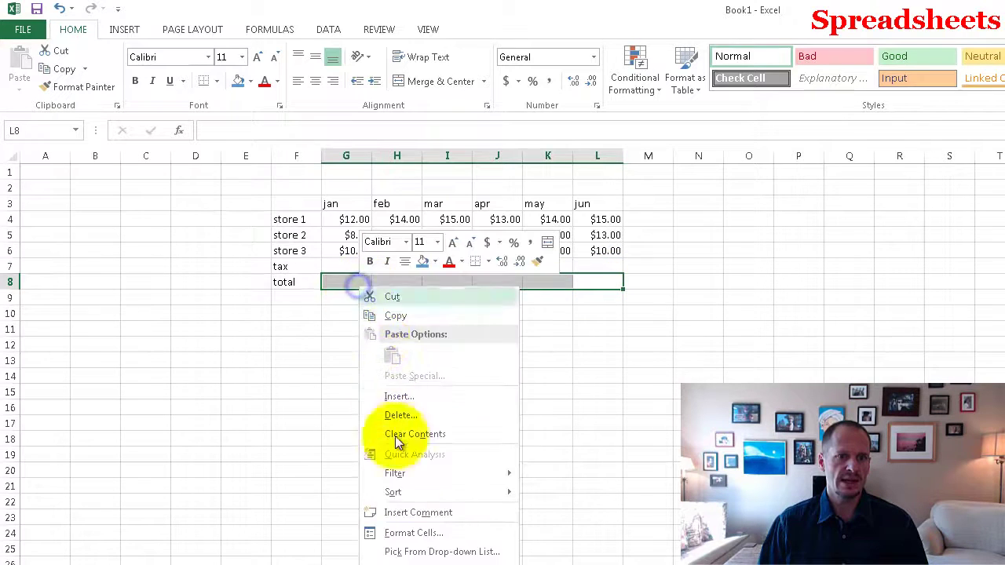
pyautogui.click(366, 527)
pyautogui.click(244, 428)
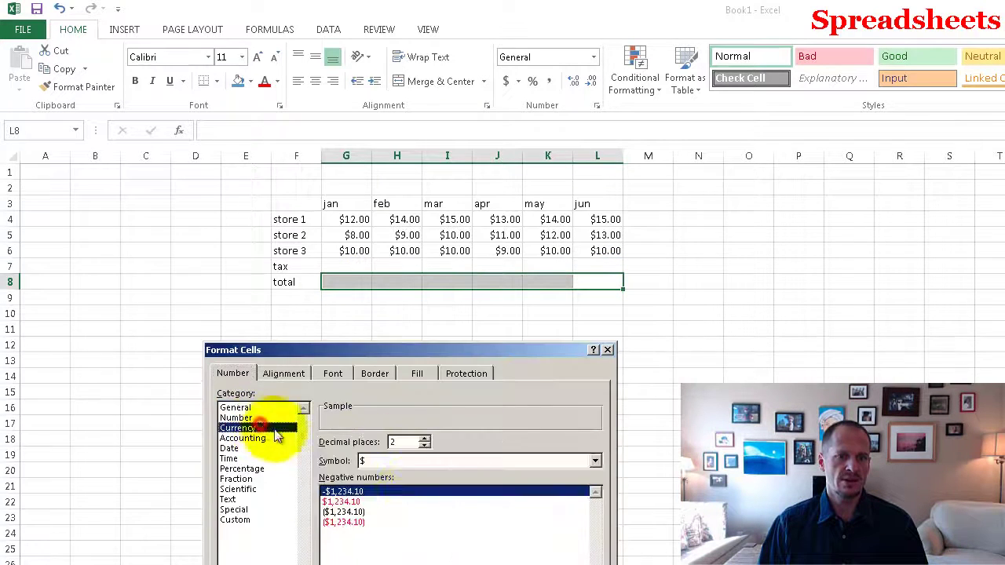
pyautogui.press('Return')
pyautogui.click(405, 550)
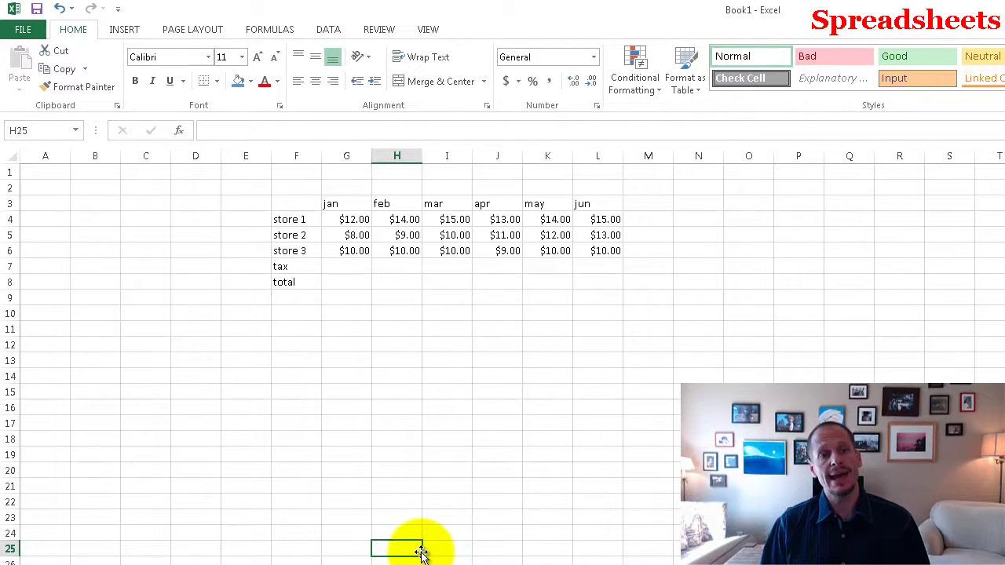
pyautogui.click(285, 284)
# Relabel F7, F8 and F9 as 'total before tax', 'tax on total' and 'total with tax'
pyautogui.click(336, 284)
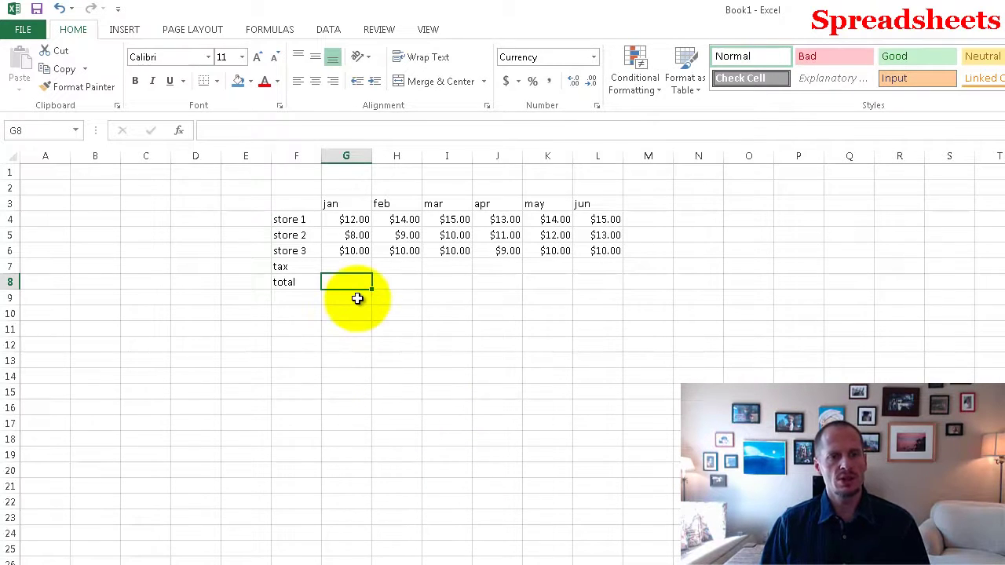
pyautogui.click(299, 269)
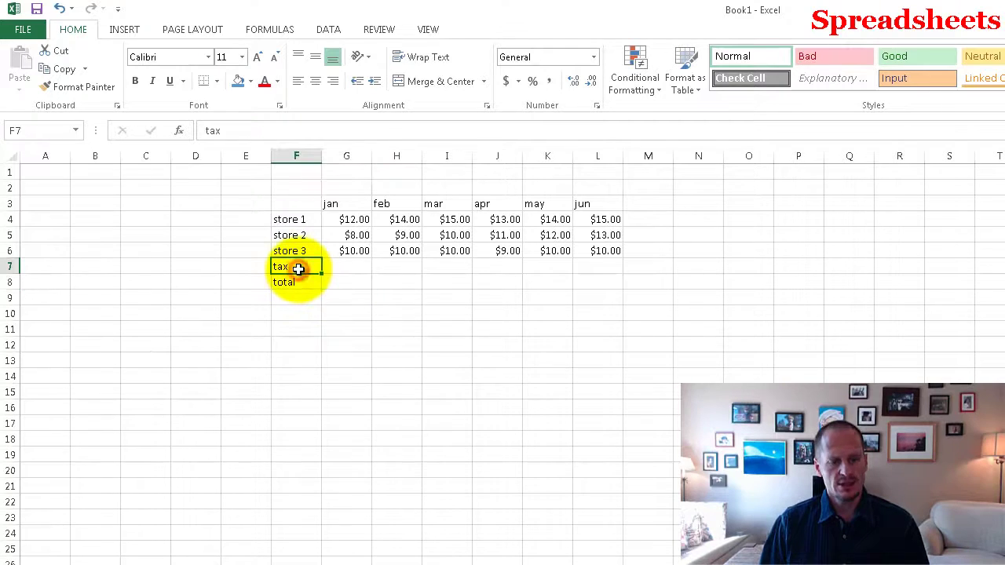
pyautogui.write('total before')
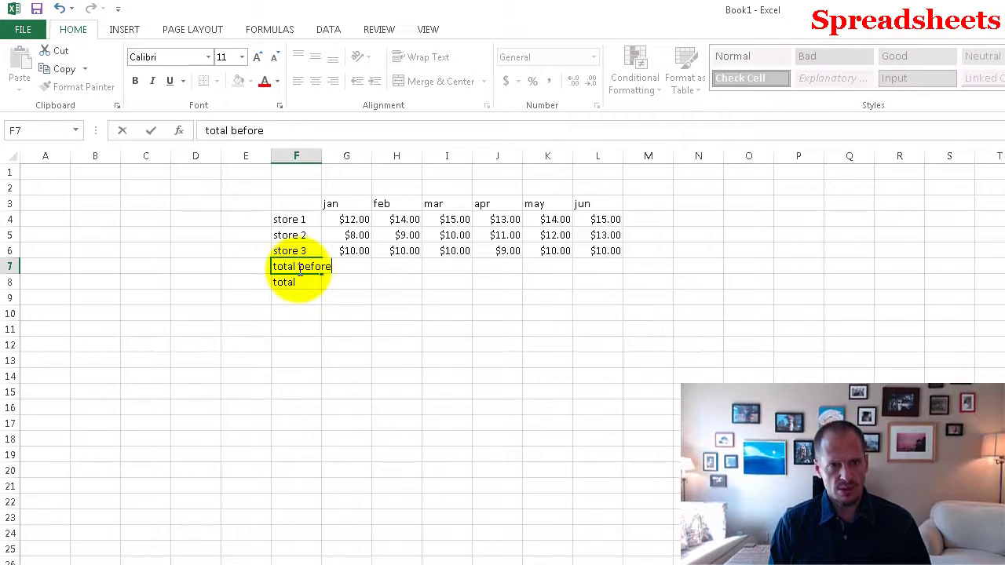
pyautogui.write(' tax')
pyautogui.press('Return')
pyautogui.write('ta')
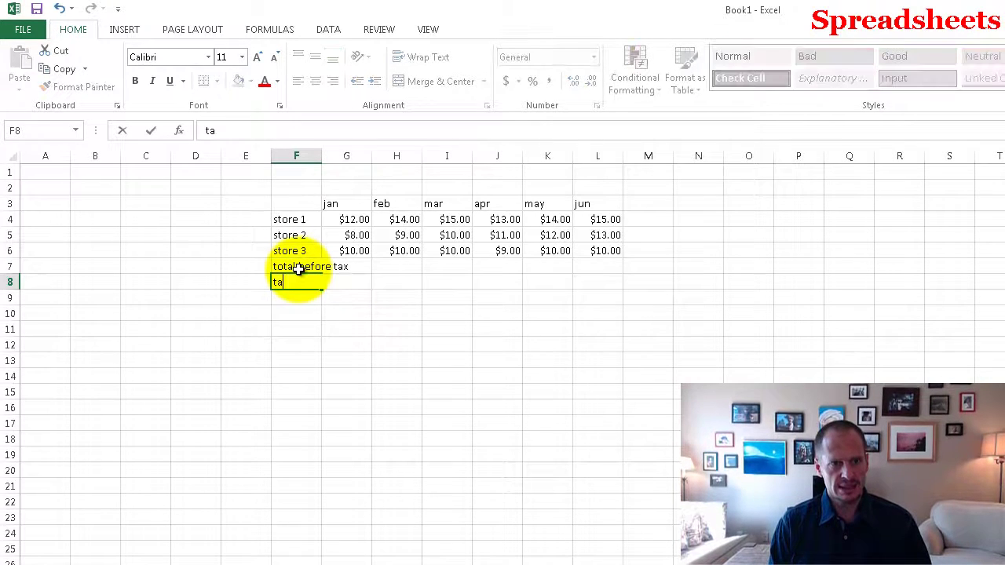
pyautogui.write('v')
pyautogui.hotkey('ctrl', 'Return')
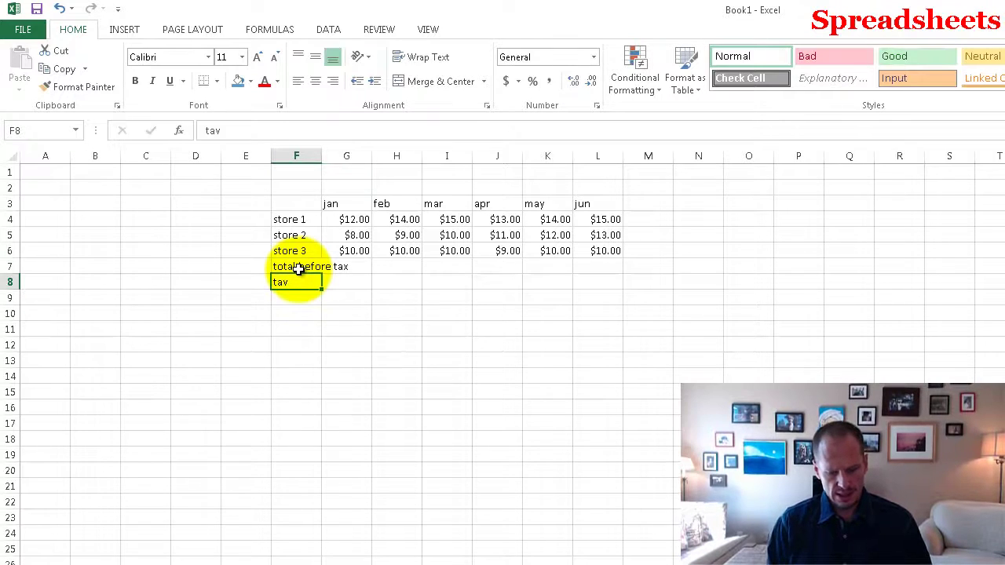
pyautogui.press('F2')
pyautogui.press('BackSpace')
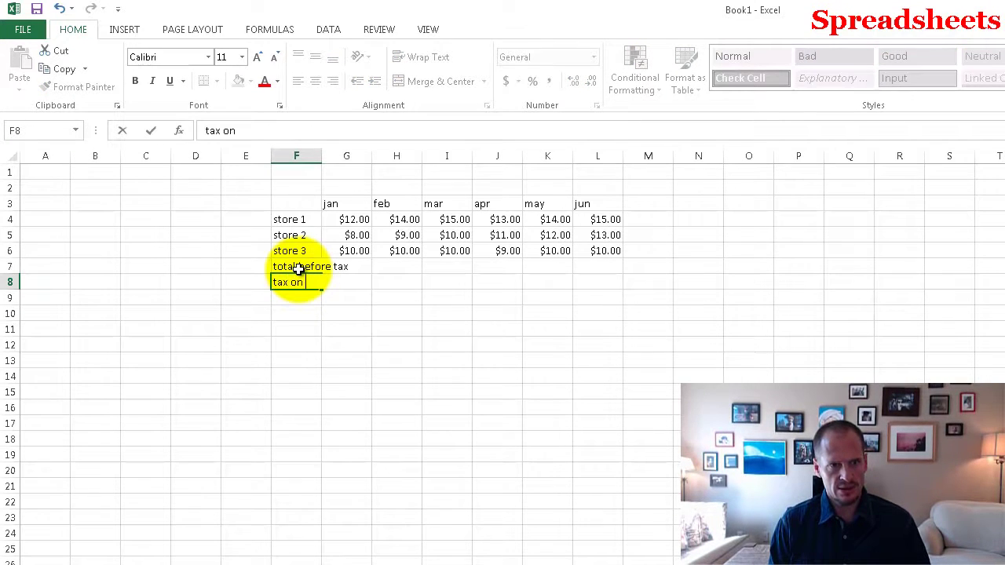
pyautogui.write('x on total')
pyautogui.press('Return')
pyautogui.write('total with tax')
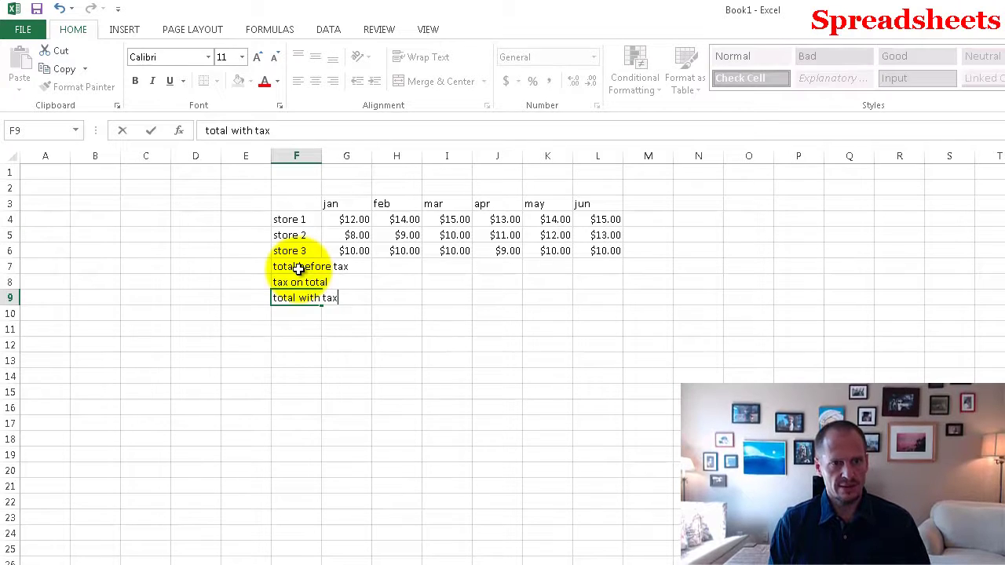
pyautogui.press('Return')
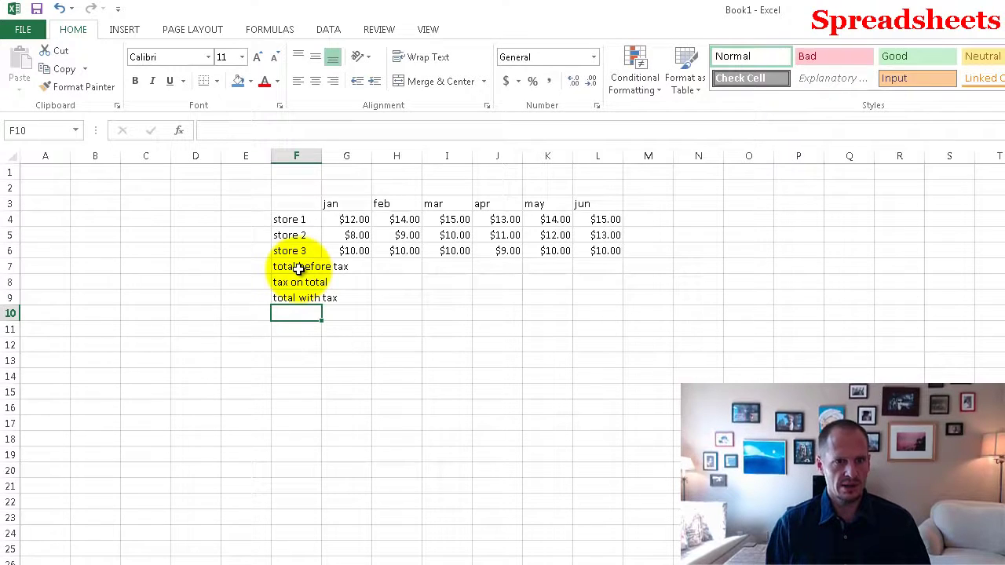
# Autofit column F and apply Currency format to the total with tax cells G9:L9
pyautogui.doubleClick(322, 156)
pyautogui.moveTo(392, 299); pyautogui.dragTo(632, 298)
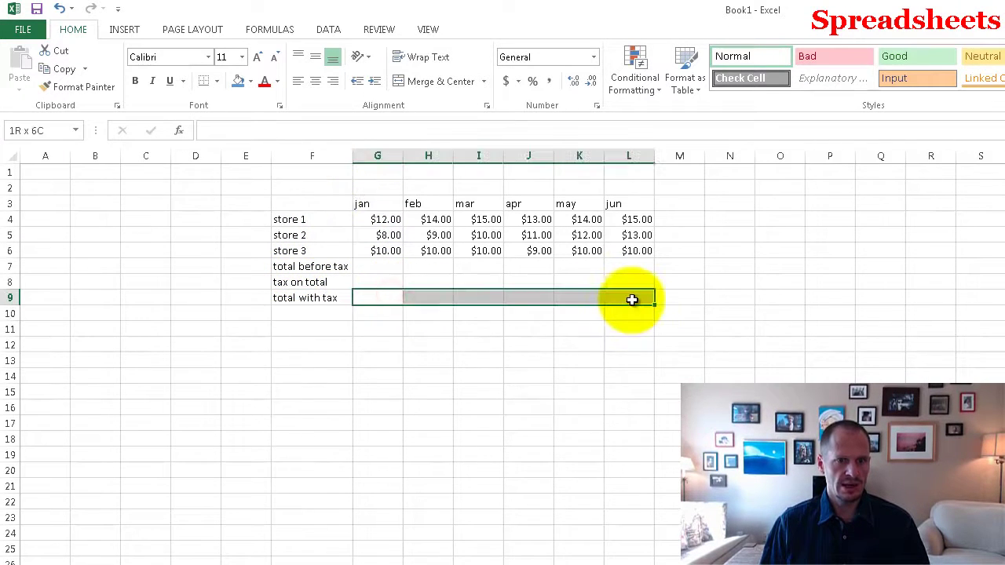
pyautogui.rightClick(632, 298)
pyautogui.click(671, 545)
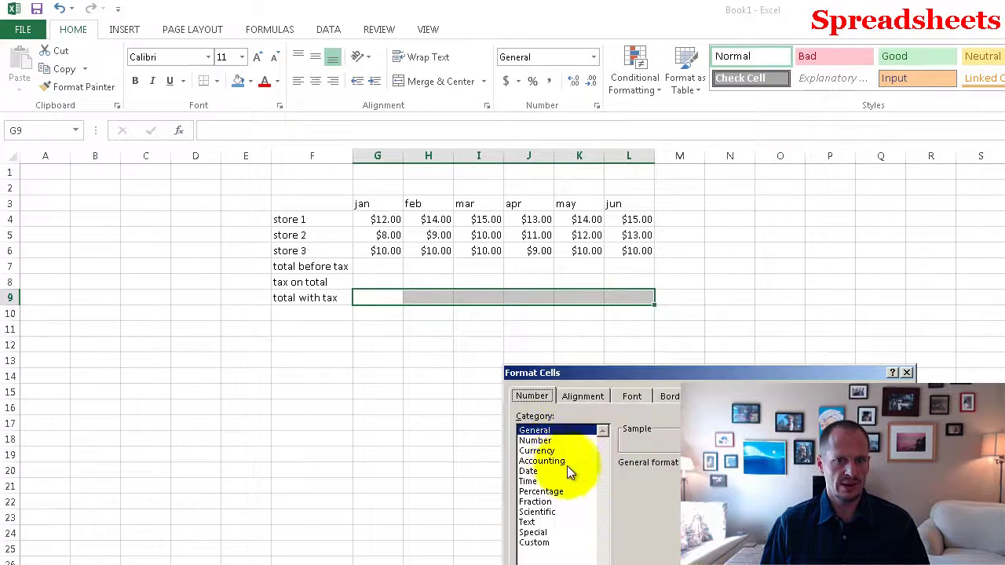
pyautogui.click(558, 451)
pyautogui.press('Return')
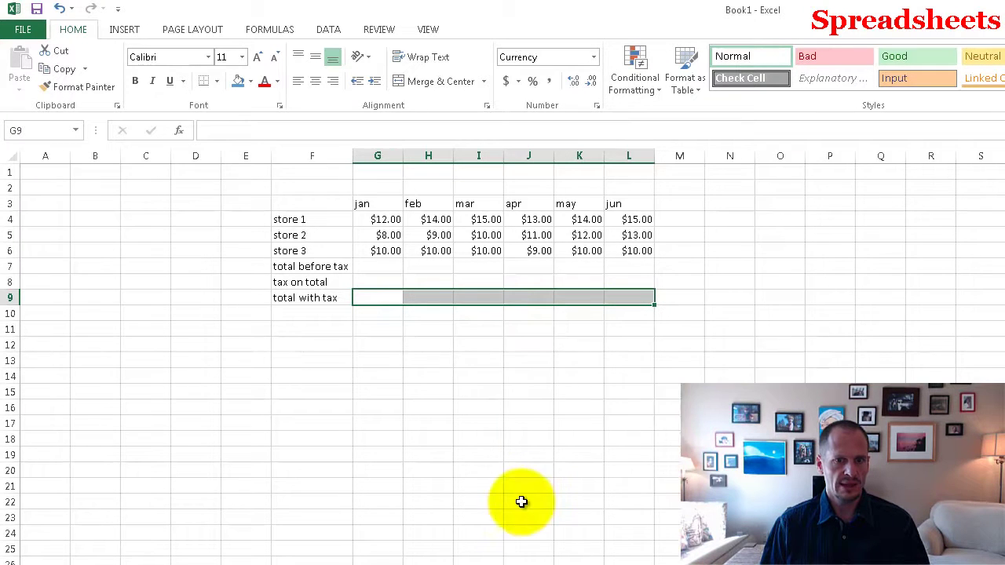
pyautogui.click(522, 499)
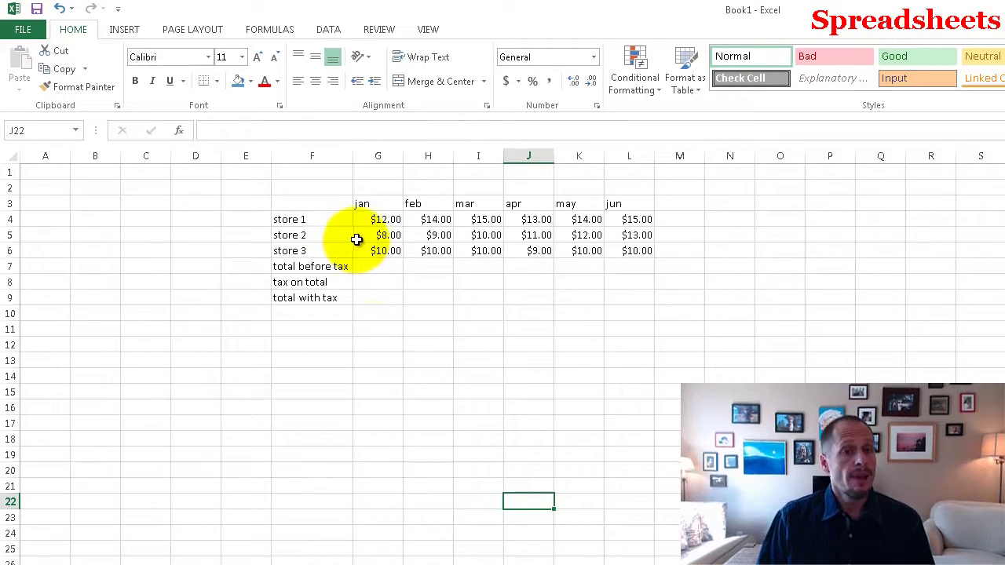
# Enter the hard-coded Jan total before tax =12+8+10 in G7
pyautogui.click(374, 268)
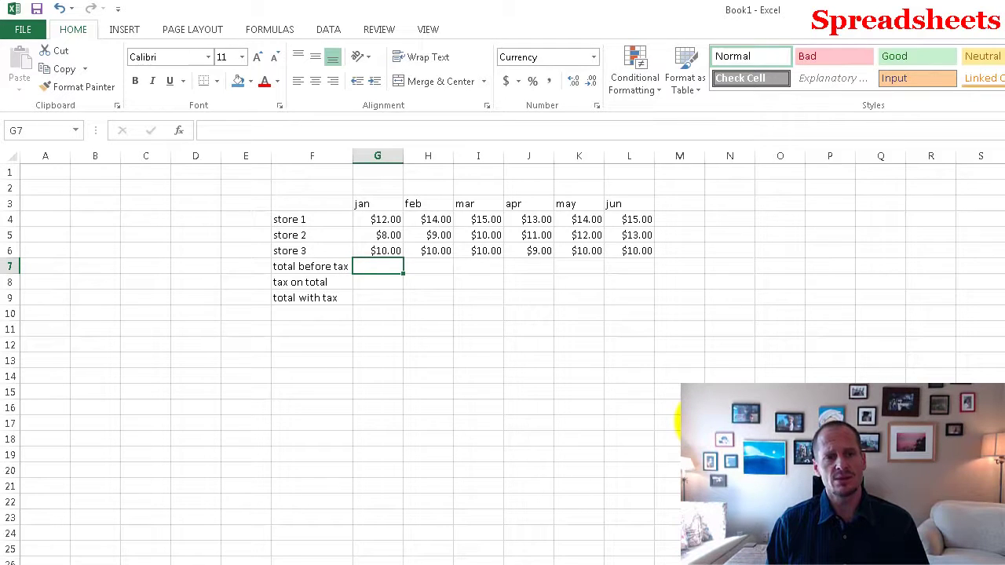
pyautogui.write('=12+')
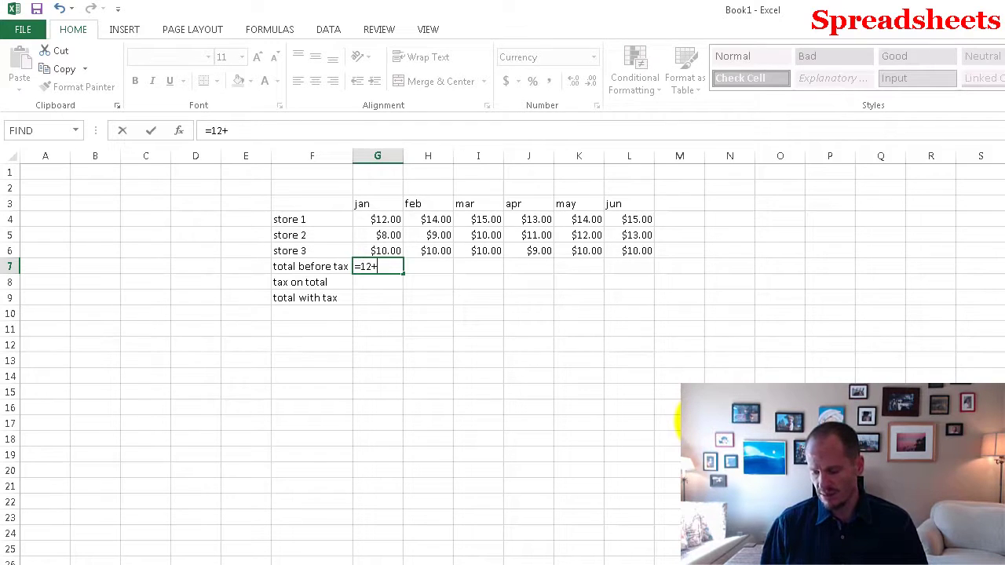
pyautogui.write('8+10')
pyautogui.press('Return')
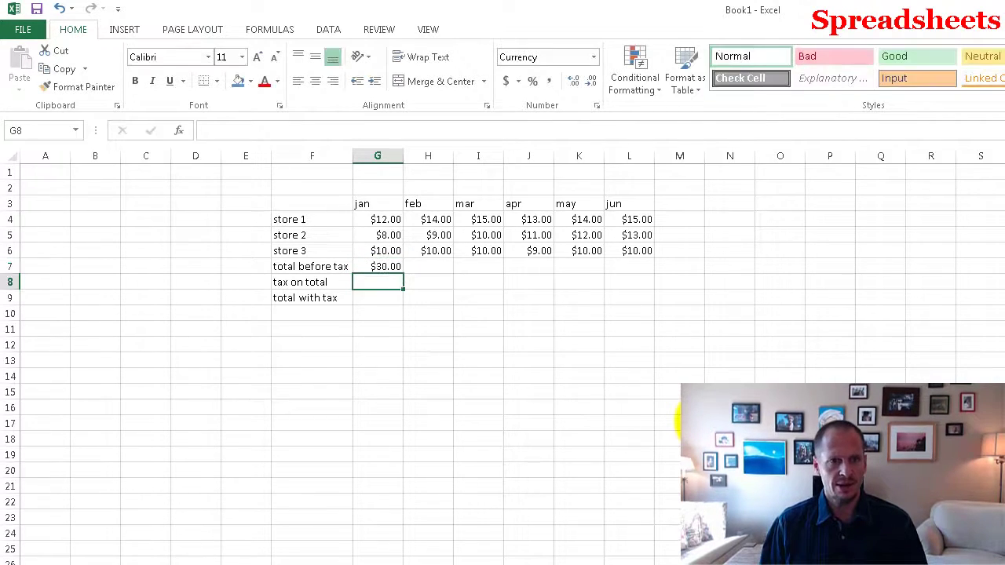
# Change store 2's Jan sales in G5 to 9
pyautogui.click(377, 266)
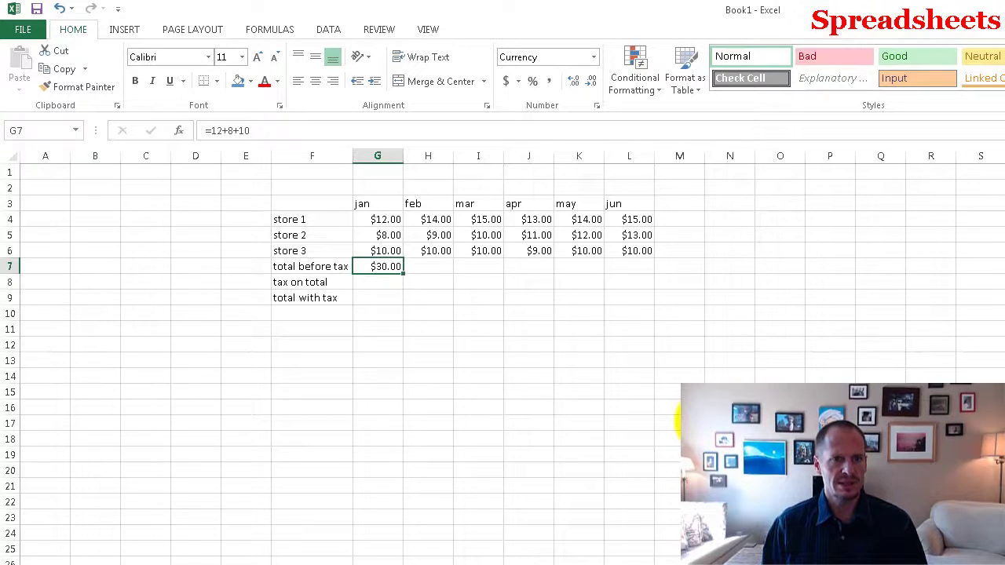
pyautogui.press('Up')
pyautogui.press('Up')
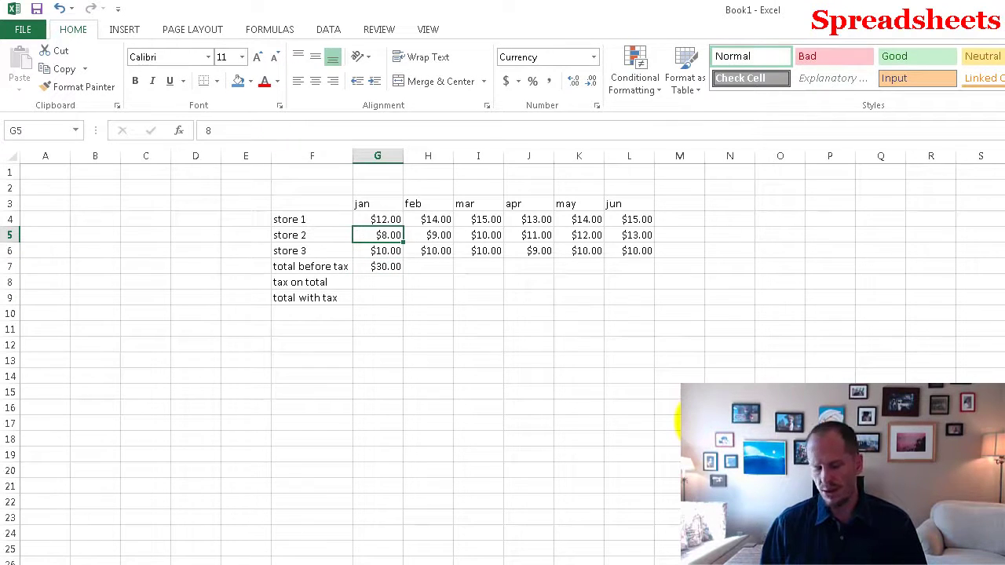
pyautogui.write('9')
pyautogui.press('Return')
# Re-enter G7 so it recalculates to =12+9+10, then clear it
pyautogui.click(383, 268)
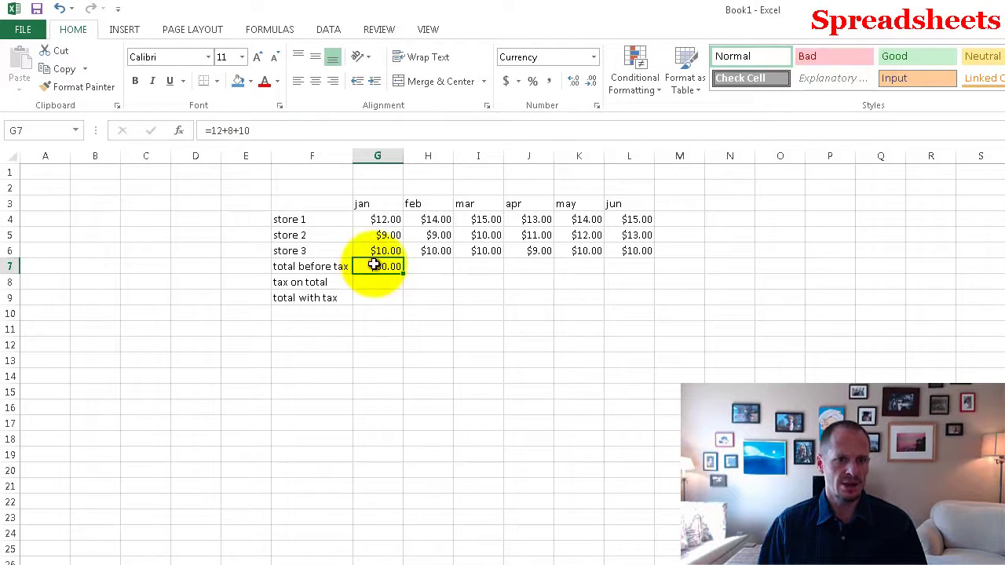
pyautogui.doubleClick(374, 266)
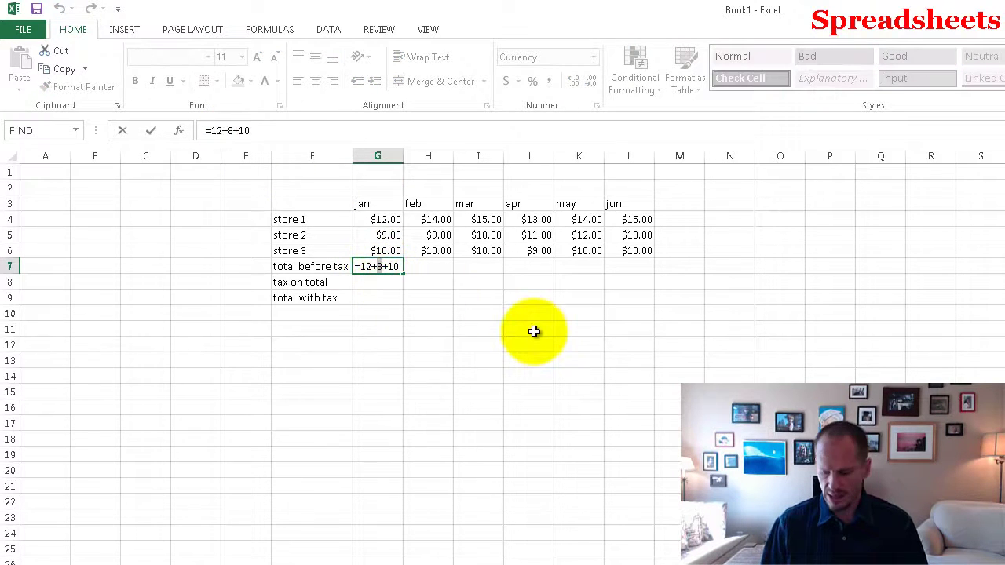
pyautogui.press('Return')
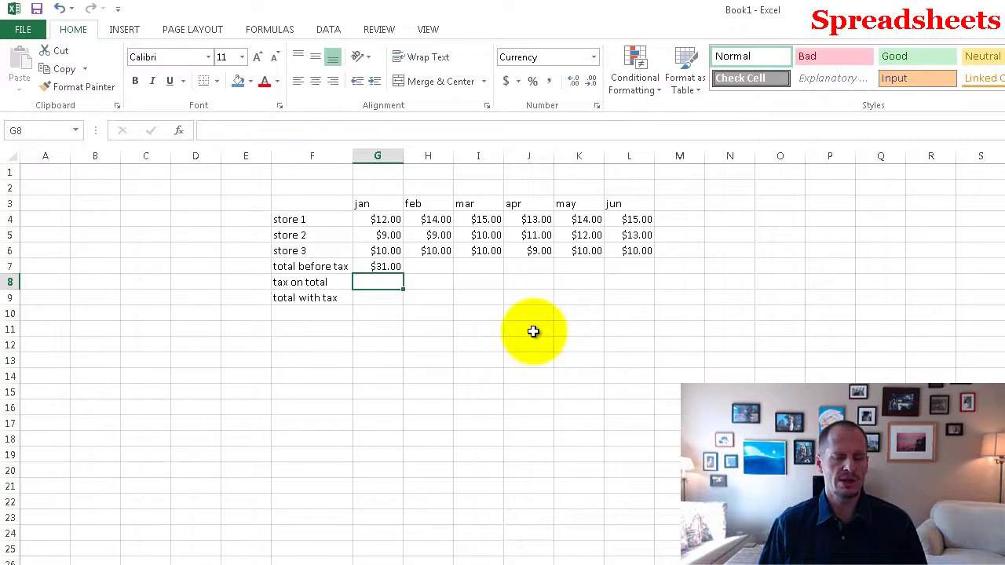
pyautogui.click(388, 271)
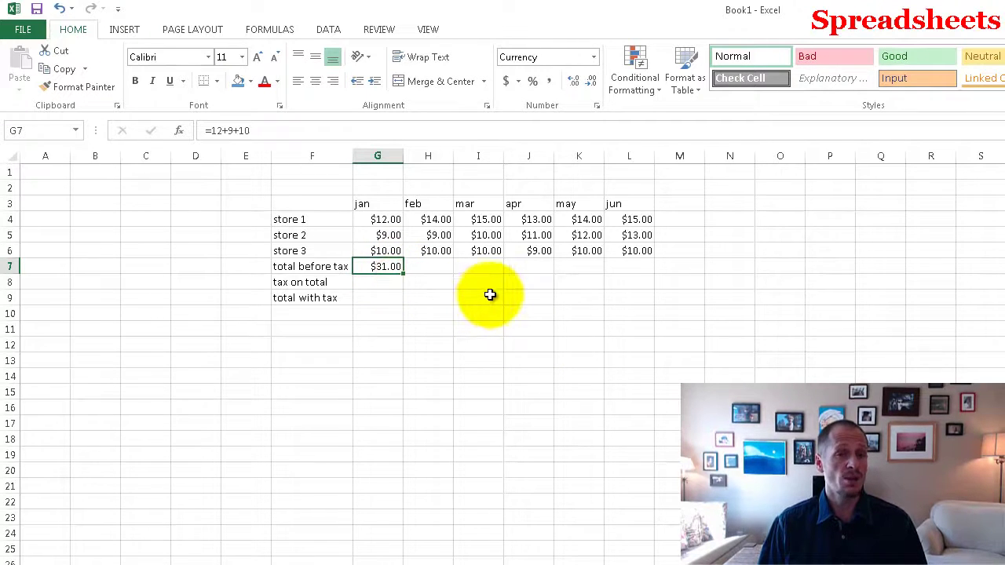
pyautogui.press('Delete')
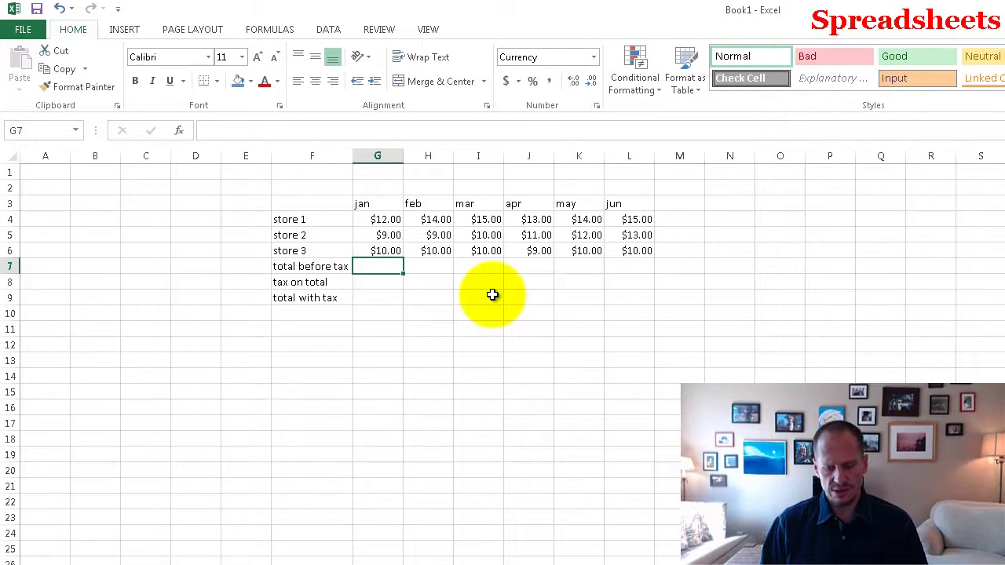
# Build the G7 Jan total formula =G4+G5+G6 from the three stores' Jan cells
pyautogui.write('=')
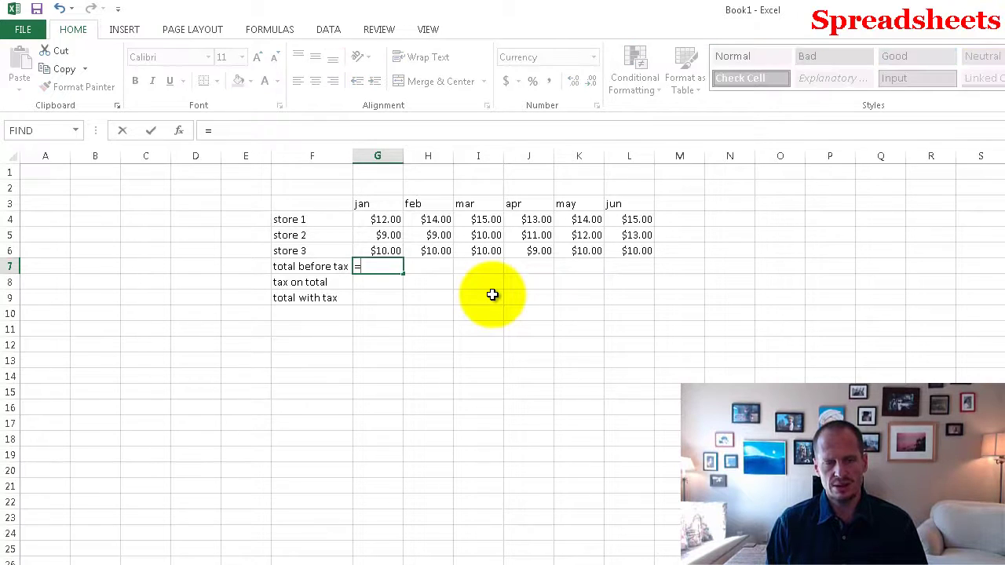
pyautogui.click(390, 221)
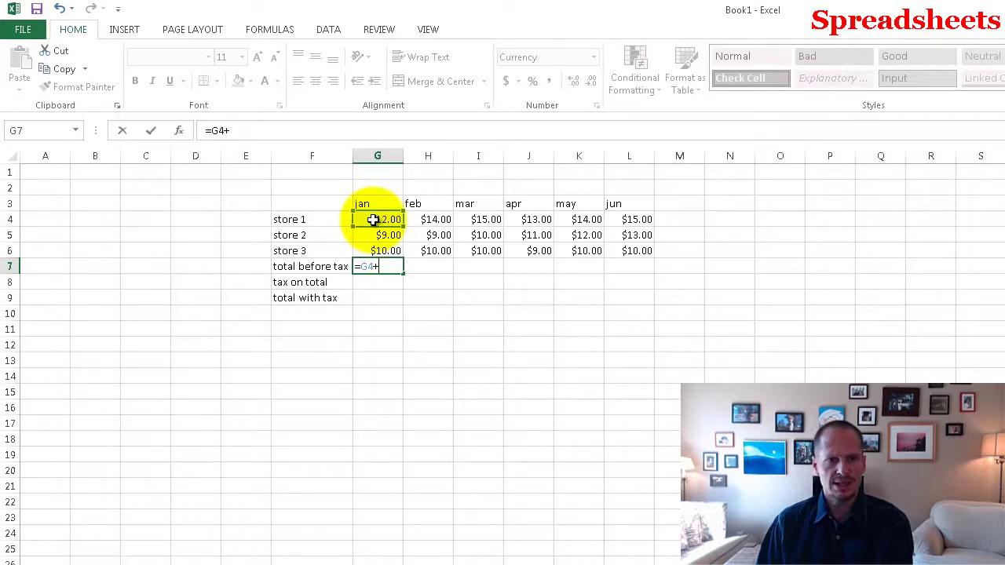
pyautogui.click(382, 236)
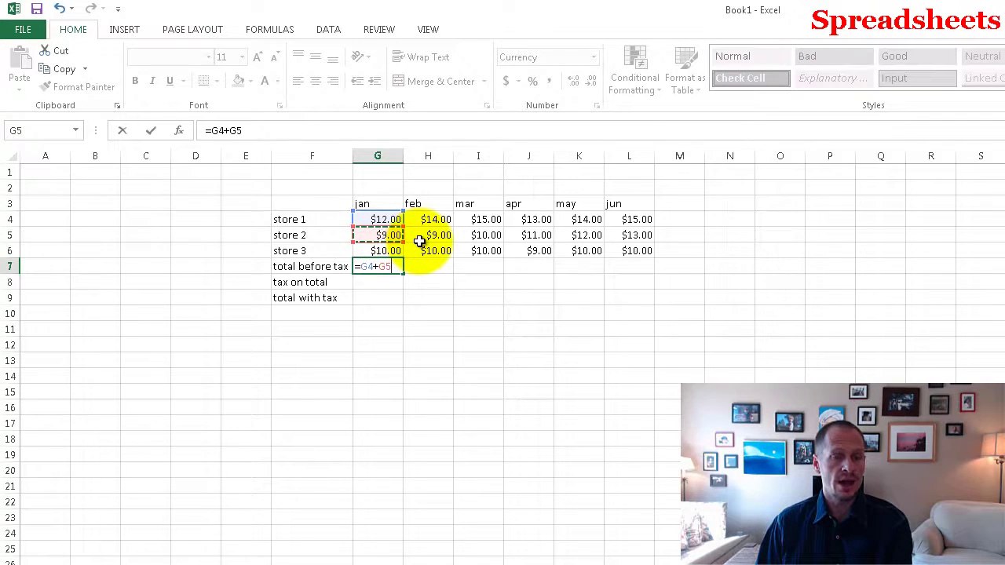
pyautogui.write('+')
pyautogui.click(383, 252)
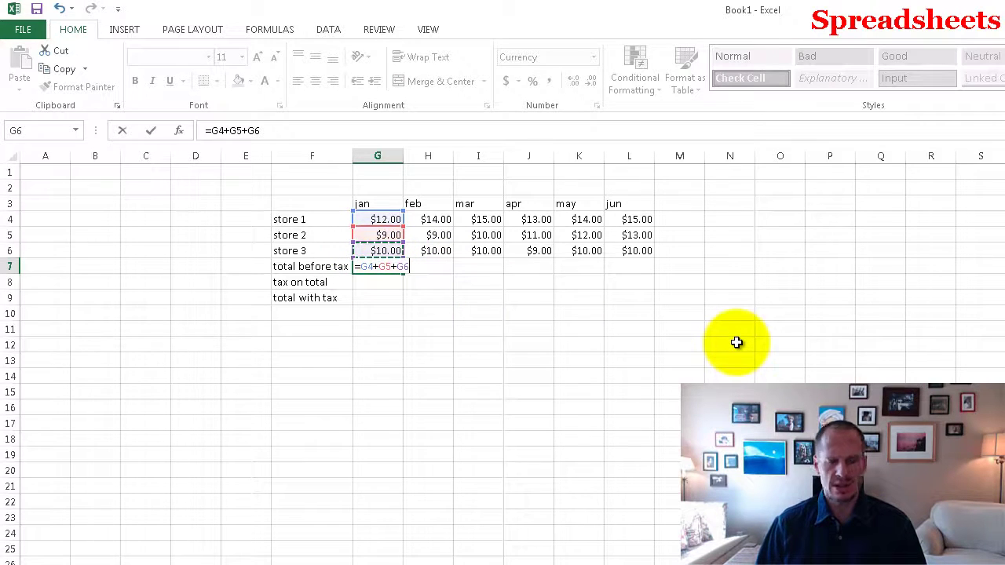
pyautogui.press('Return')
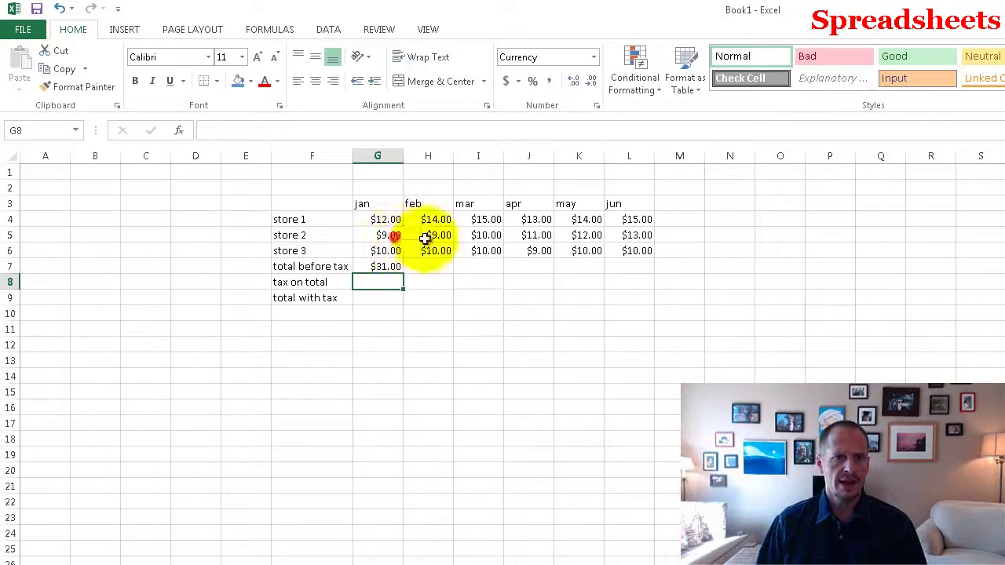
pyautogui.click(389, 235)
# Test store 2's Jan value in G5 with 10, 8, 7, then restore 10
pyautogui.write('10')
pyautogui.press('Return')
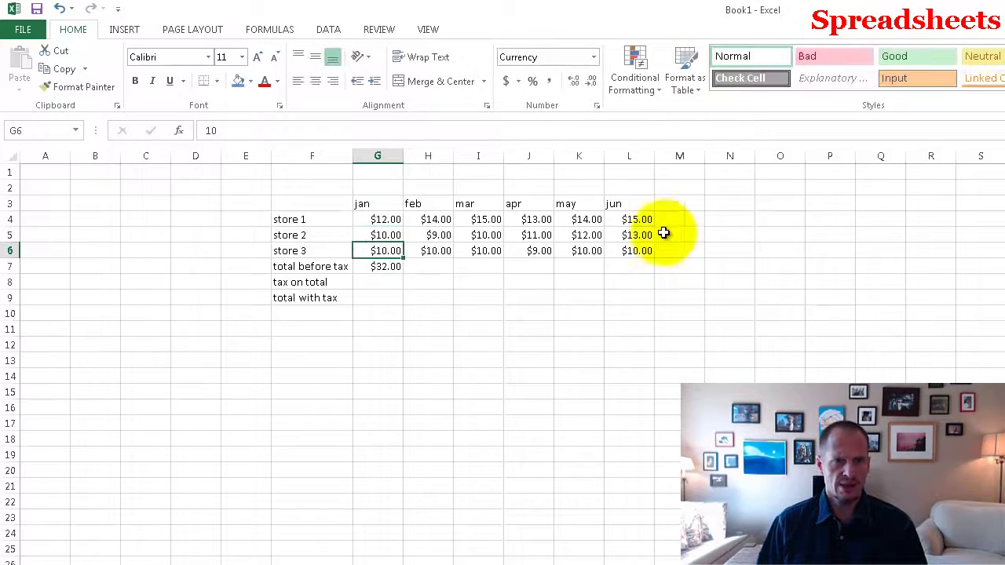
pyautogui.click(392, 237)
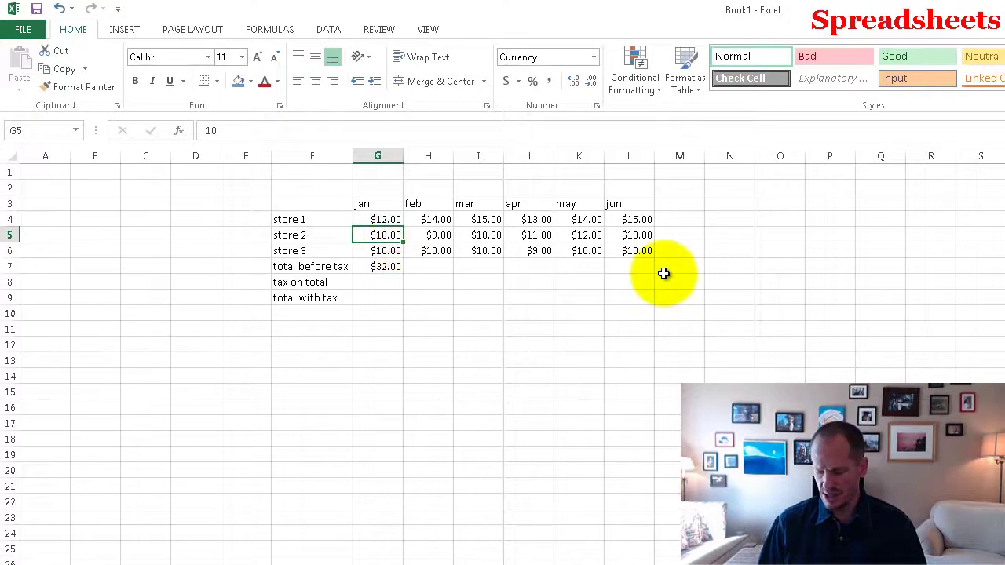
pyautogui.write('8')
pyautogui.press('Return')
pyautogui.click(385, 236)
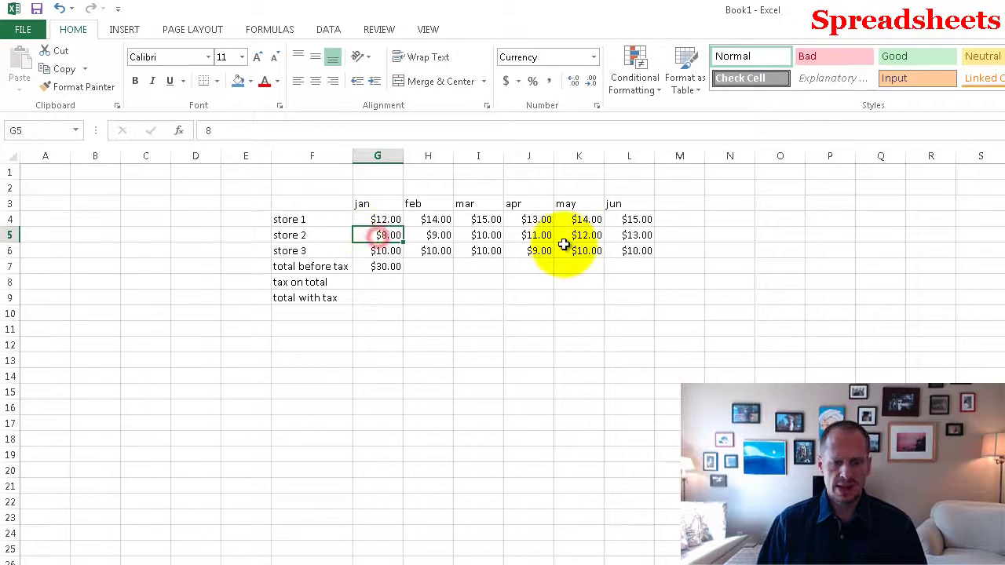
pyautogui.write('7')
pyautogui.press('Return')
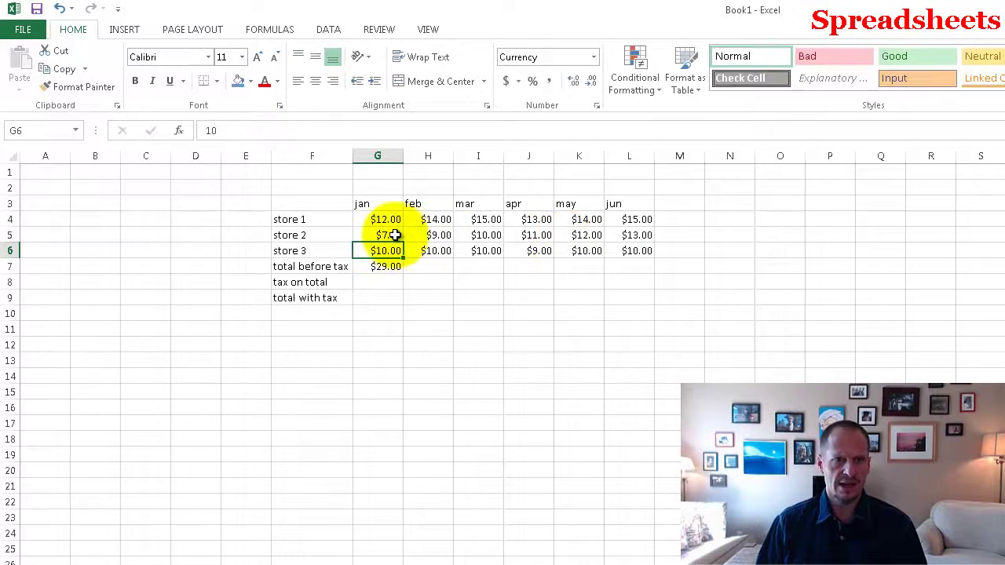
pyautogui.click(394, 237)
pyautogui.write('10')
pyautogui.press('Return')
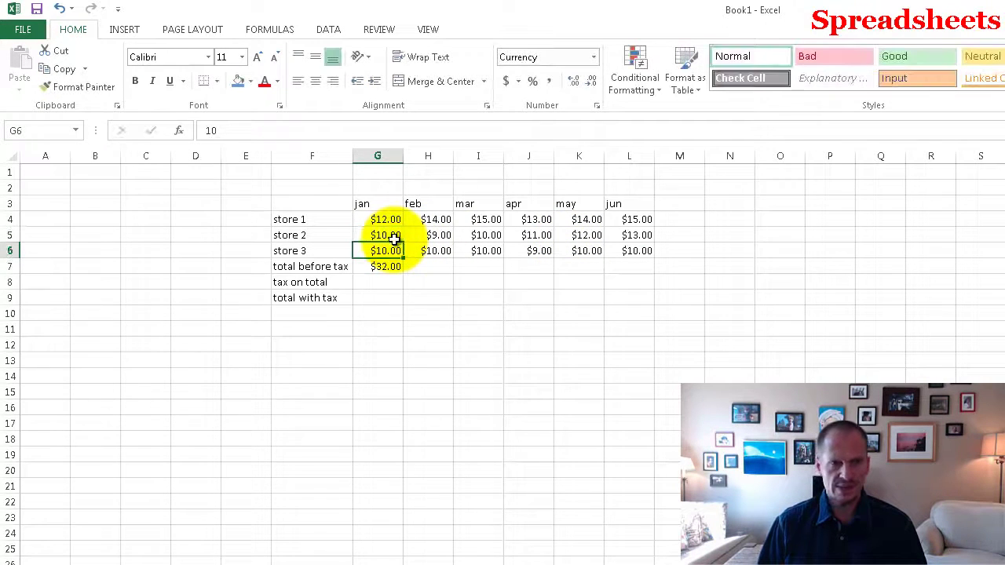
# Check G7's referenced cells without editing, then switch to the FORMULAS tab
pyautogui.click(389, 268)
pyautogui.doubleClick(386, 265)
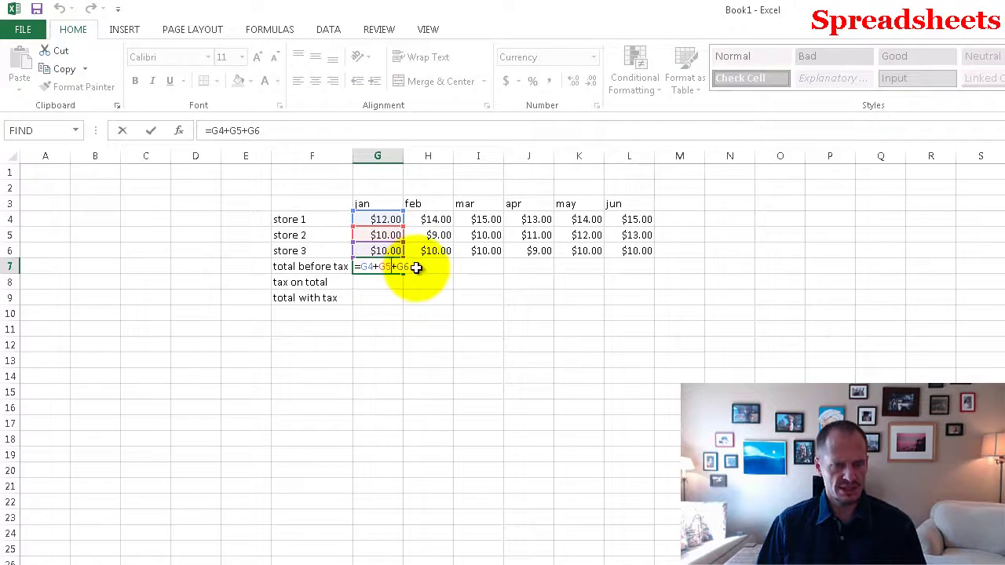
pyautogui.press('Escape')
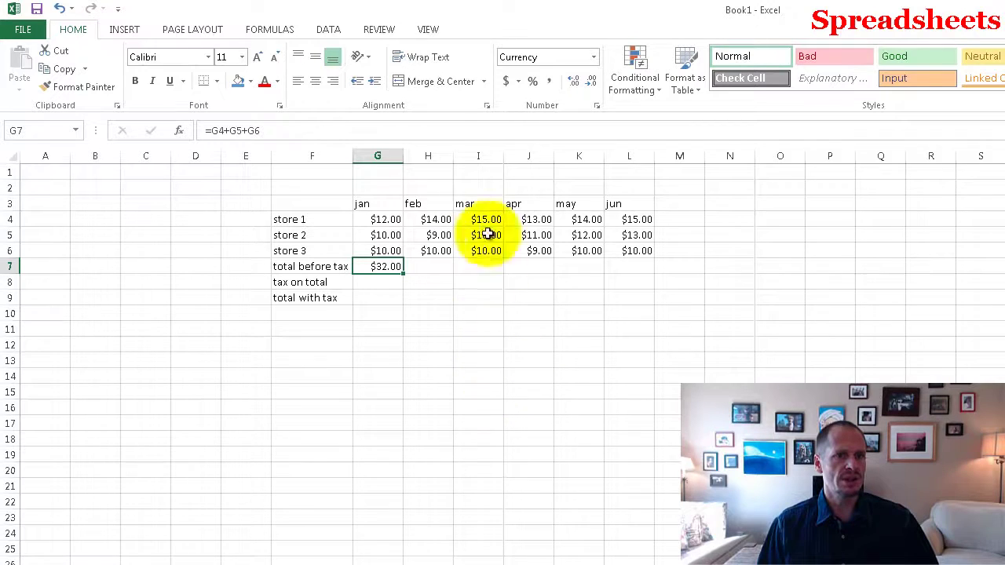
pyautogui.click(279, 28)
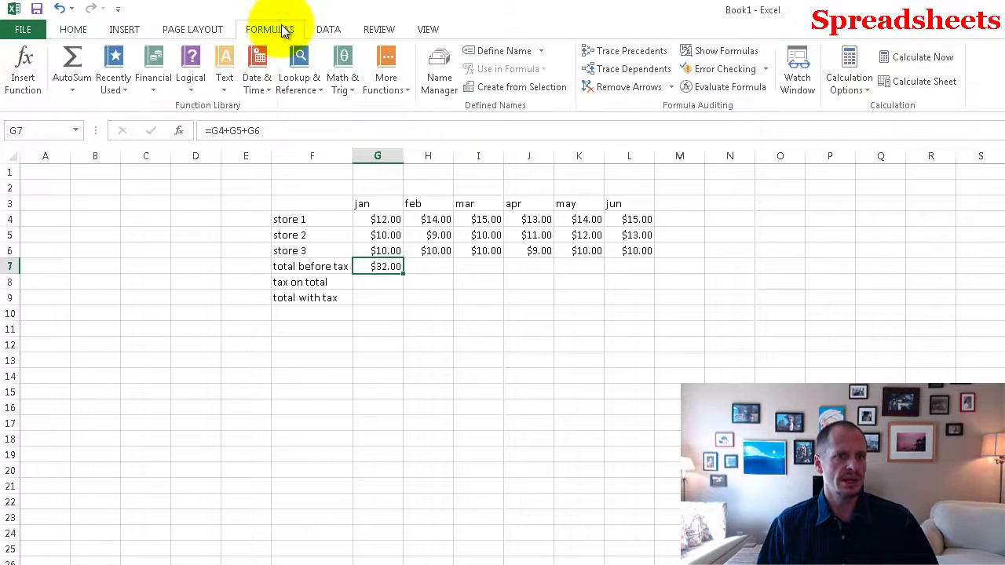
pyautogui.click(719, 52)
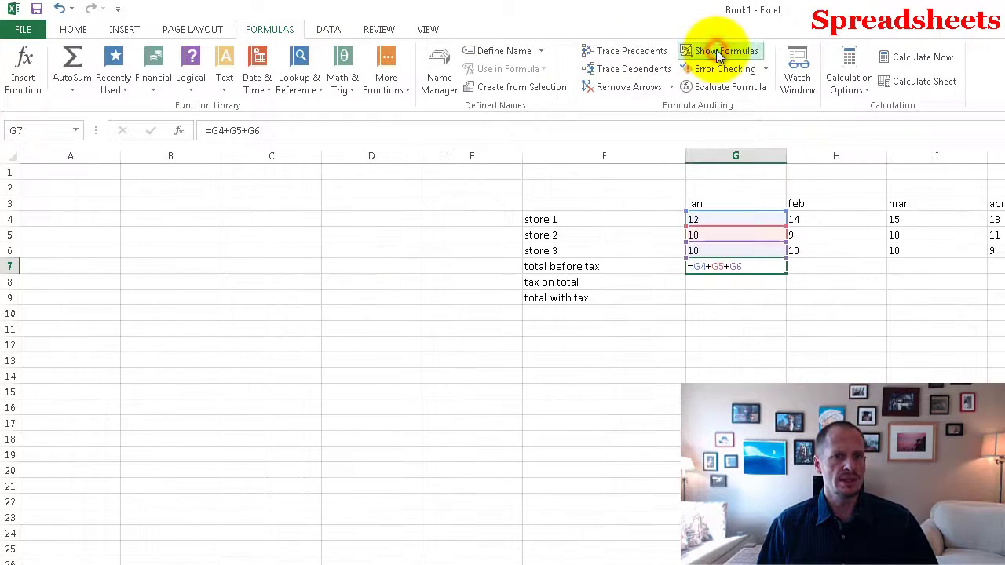
pyautogui.click(730, 268)
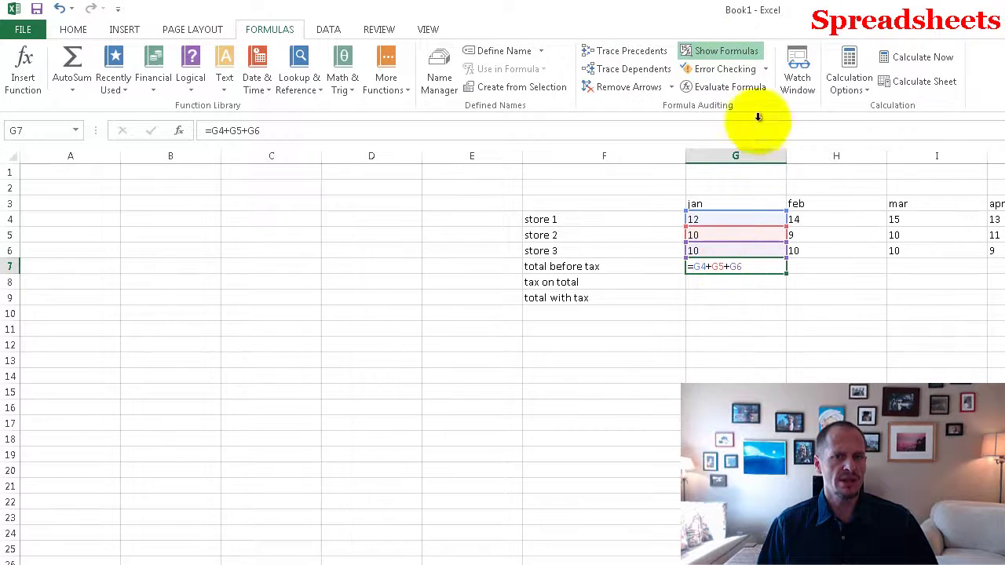
pyautogui.click(745, 53)
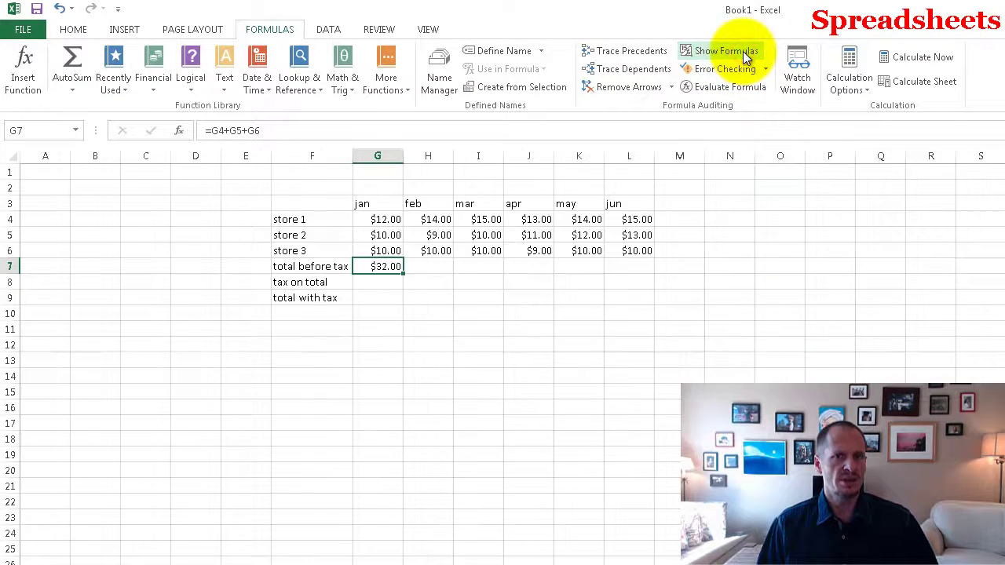
pyautogui.click(744, 54)
pyautogui.click(744, 54)
pyautogui.click(745, 53)
pyautogui.click(745, 53)
pyautogui.click(745, 54)
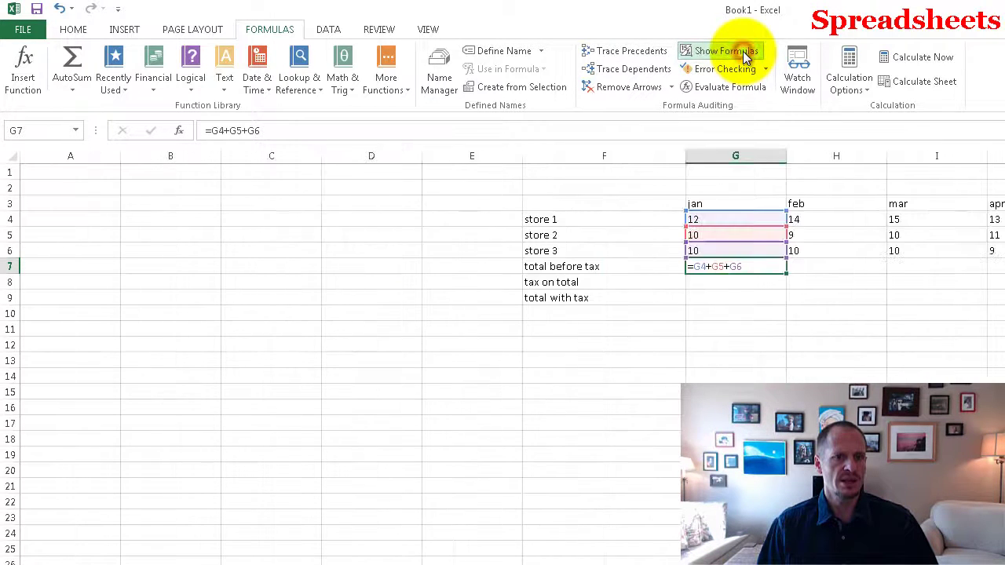
pyautogui.click(744, 53)
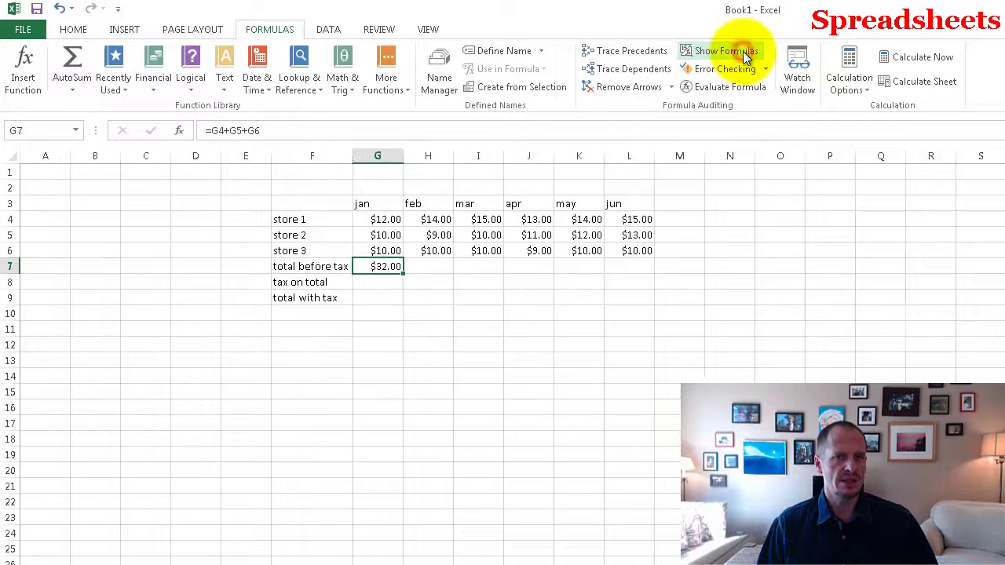
pyautogui.click(399, 404)
pyautogui.click(419, 334)
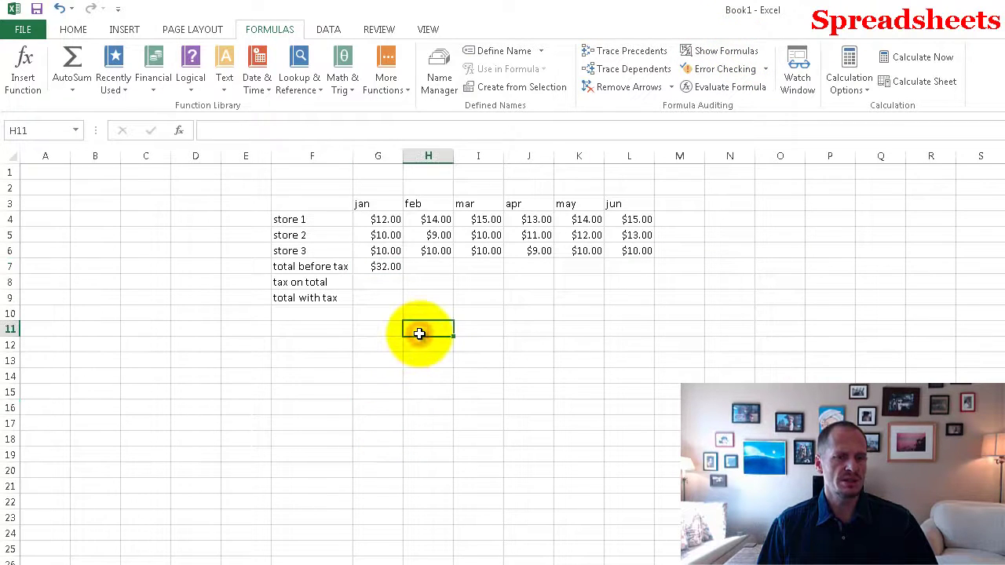